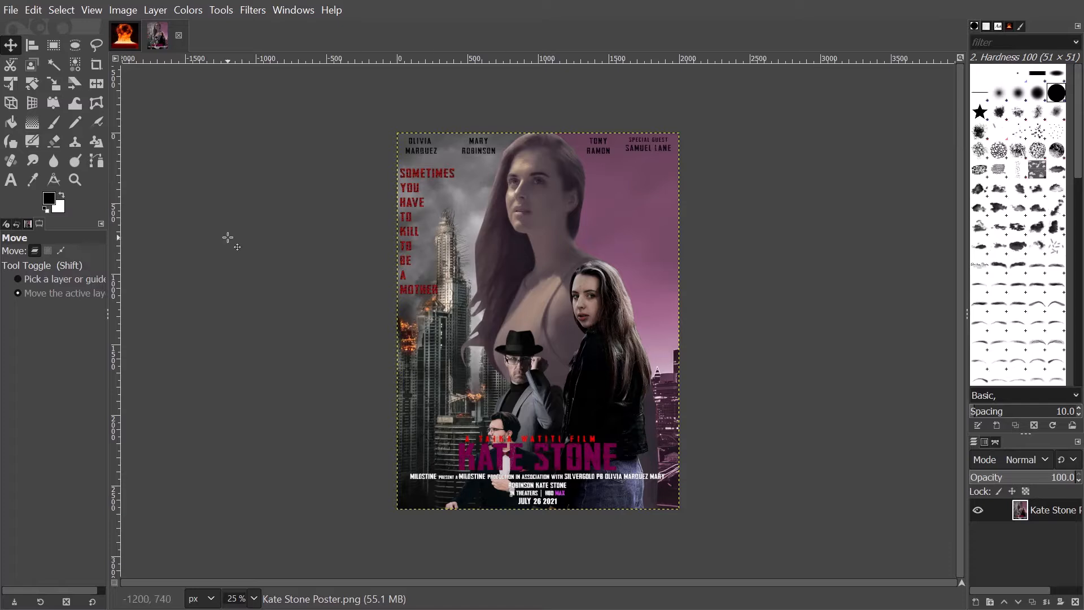
- Switch to the Nuclear Explosion image and make its Unnamed explosion outline path visible
{"action": "right_click", "coordinate": [228, 241]}
{"action": "left_click", "coordinate": [225, 213]}
{"action": "left_click", "coordinate": [114, 47]}
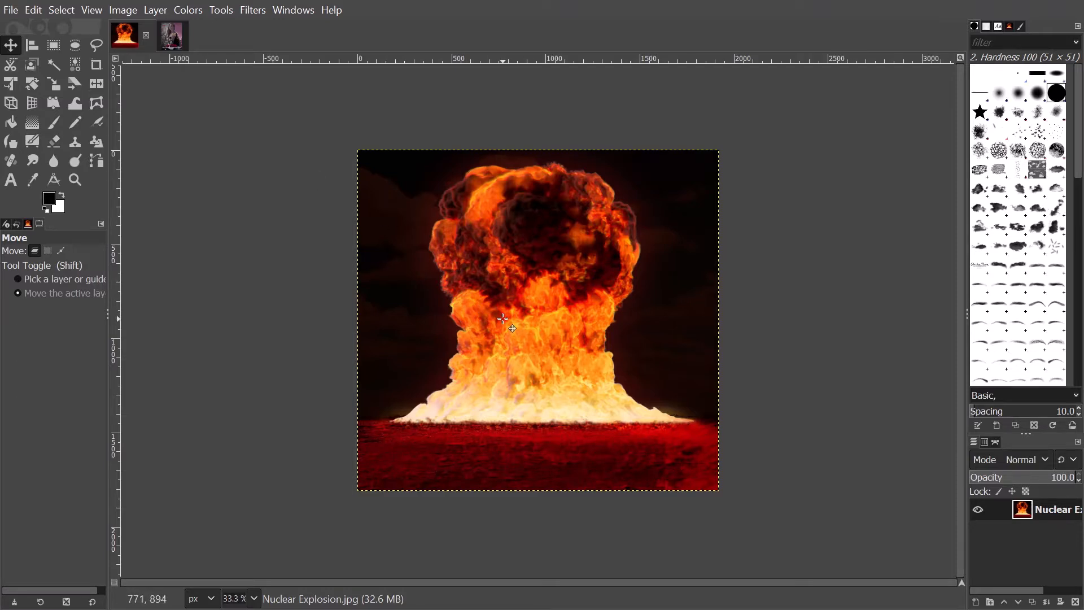
{"action": "left_click", "coordinate": [994, 446]}
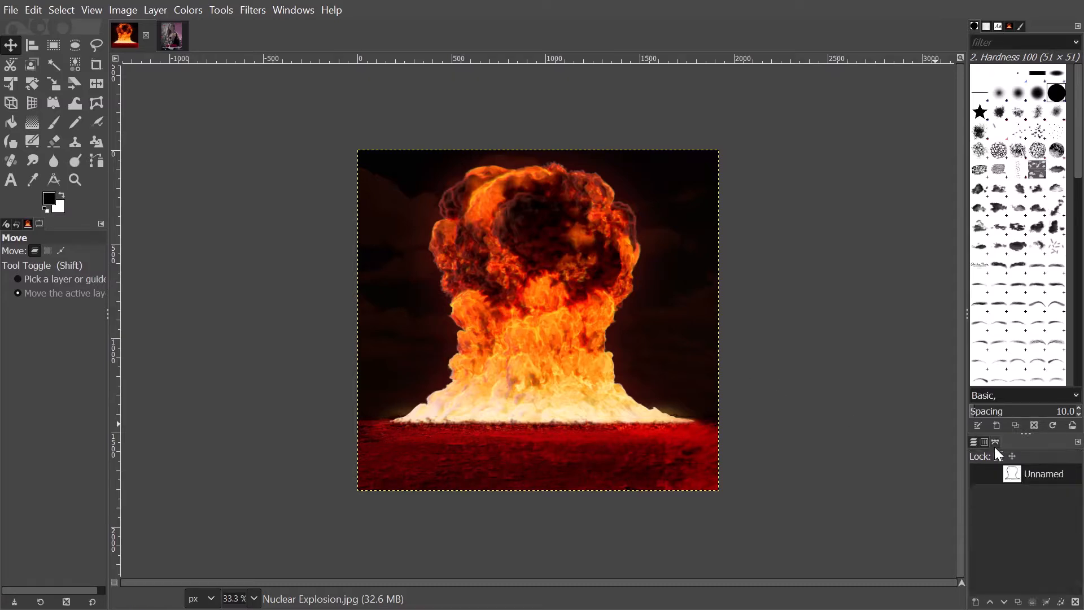
{"action": "left_click", "coordinate": [981, 474]}
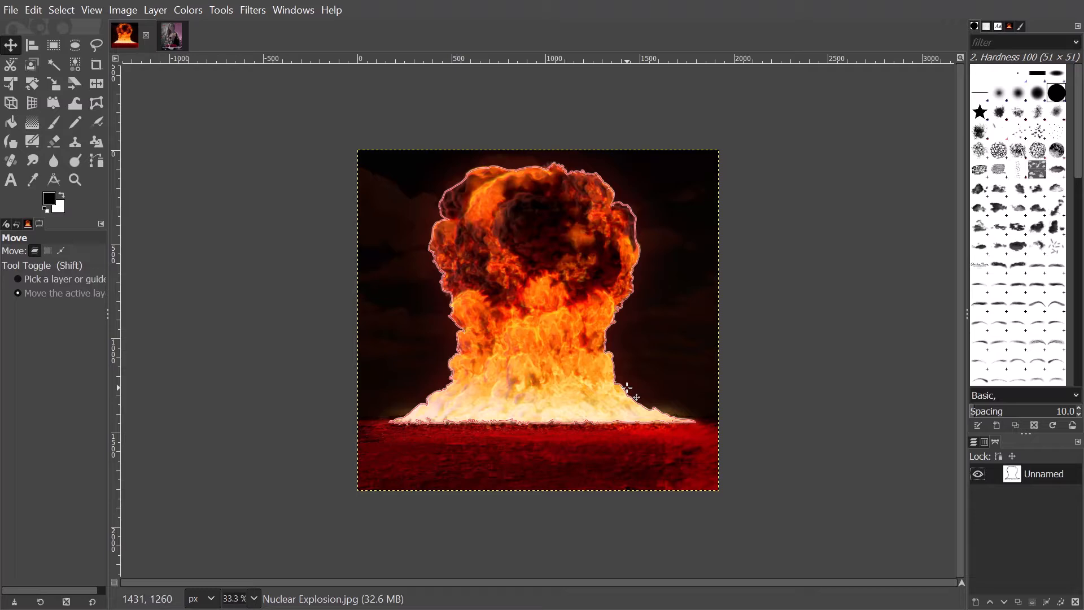
- Turn the Unnamed path into a selection and invert it to select the background
{"action": "right_click", "coordinate": [1014, 481]}
{"action": "left_click", "coordinate": [964, 263]}
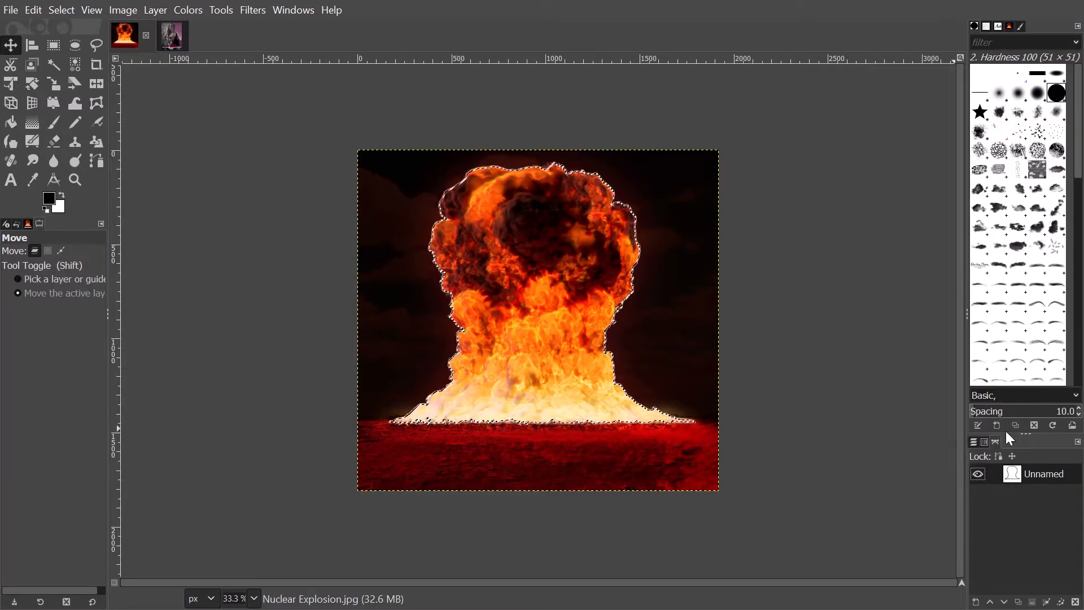
{"action": "left_click", "coordinate": [972, 442]}
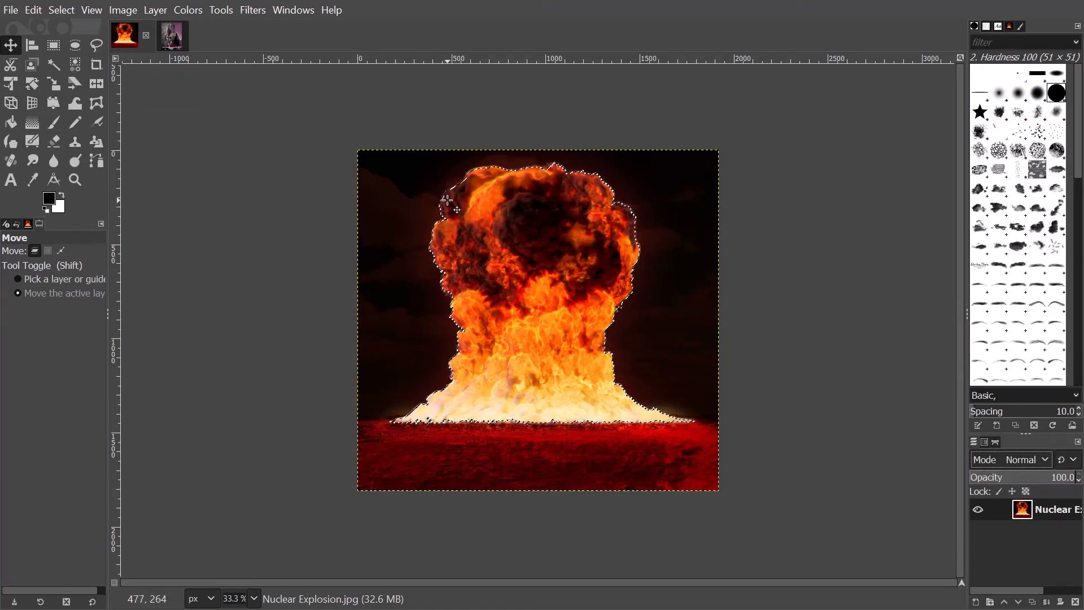
{"action": "key", "text": "ctrl+i"}
- Add an alpha channel to the explosion layer, delete the background to transparency, and deselect
{"action": "key", "text": "Delete"}
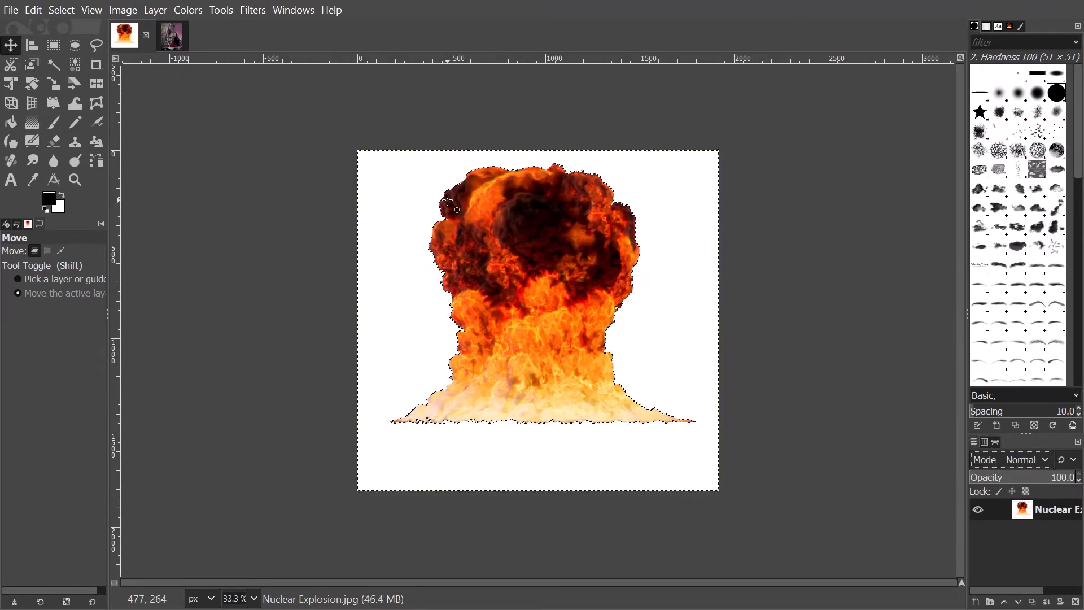
{"action": "key", "text": "ctrl+z"}
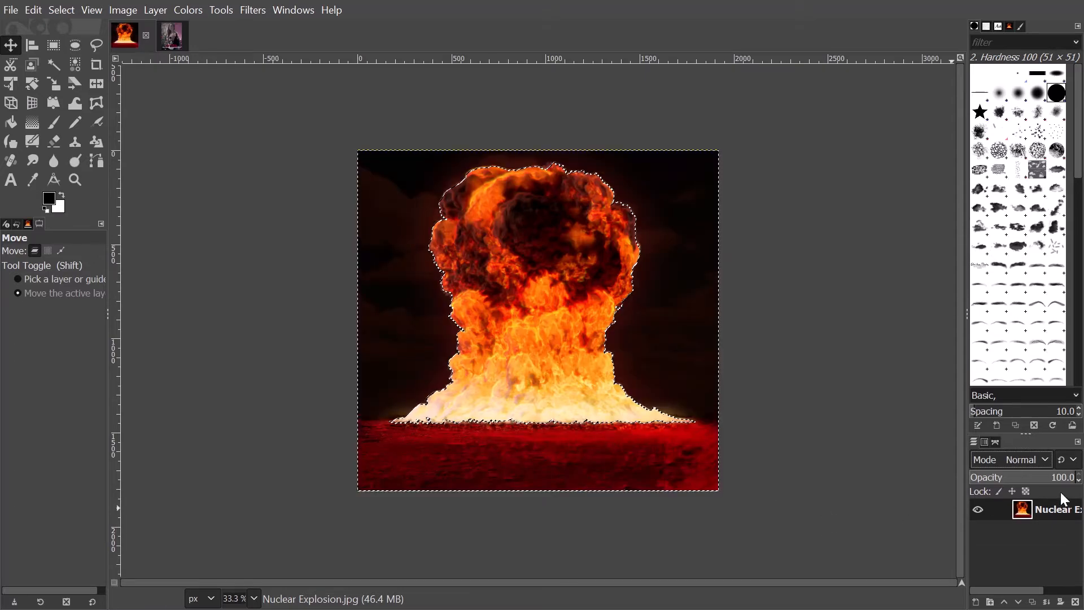
{"action": "right_click", "coordinate": [1054, 507]}
{"action": "left_click", "coordinate": [978, 449]}
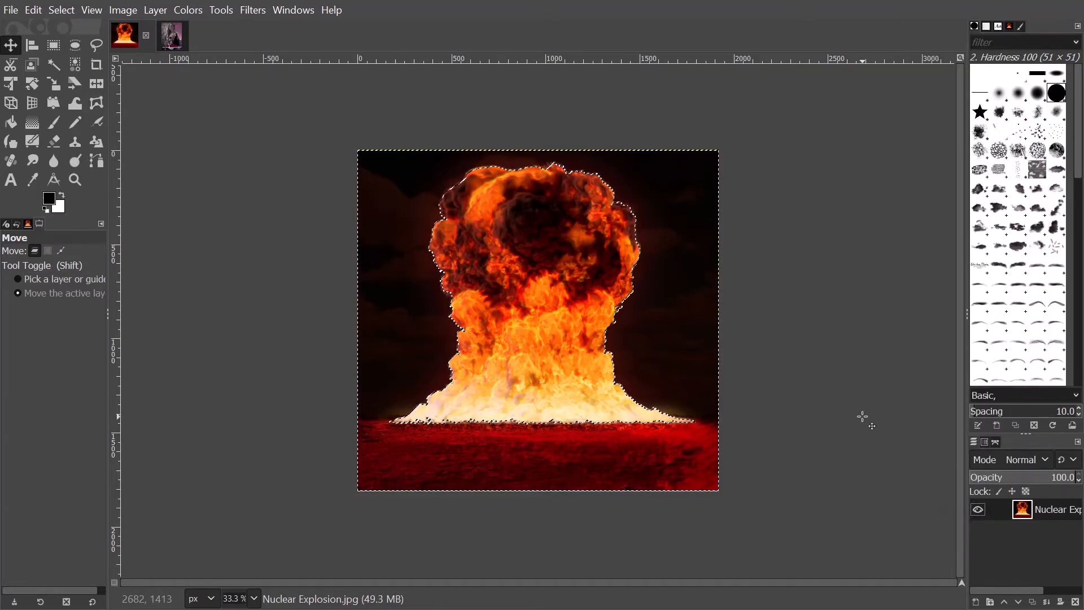
{"action": "key", "text": "Delete"}
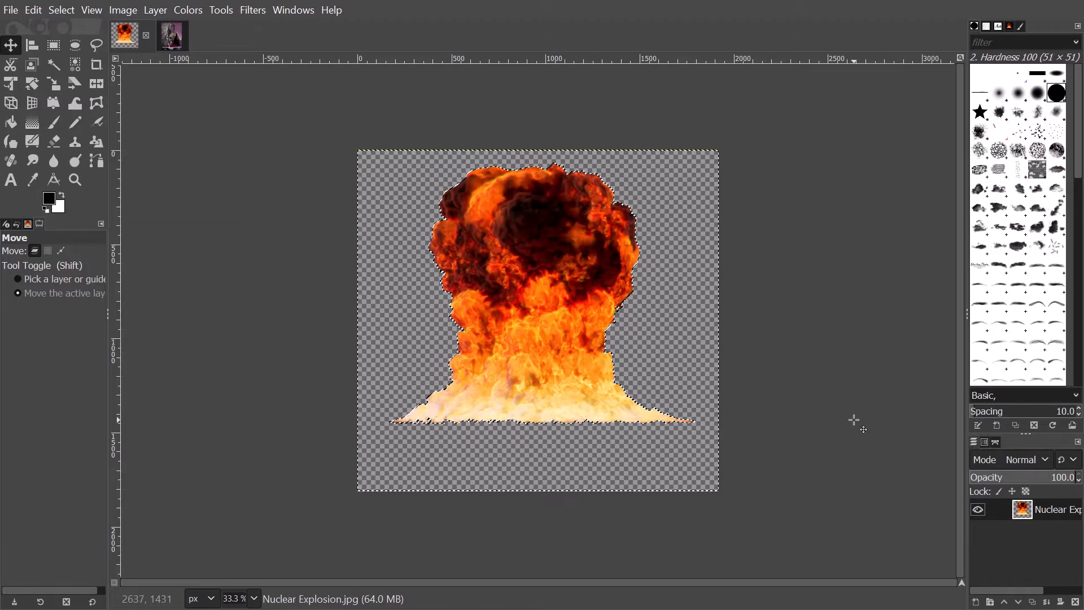
{"action": "key", "text": "shift+ctrl+a"}
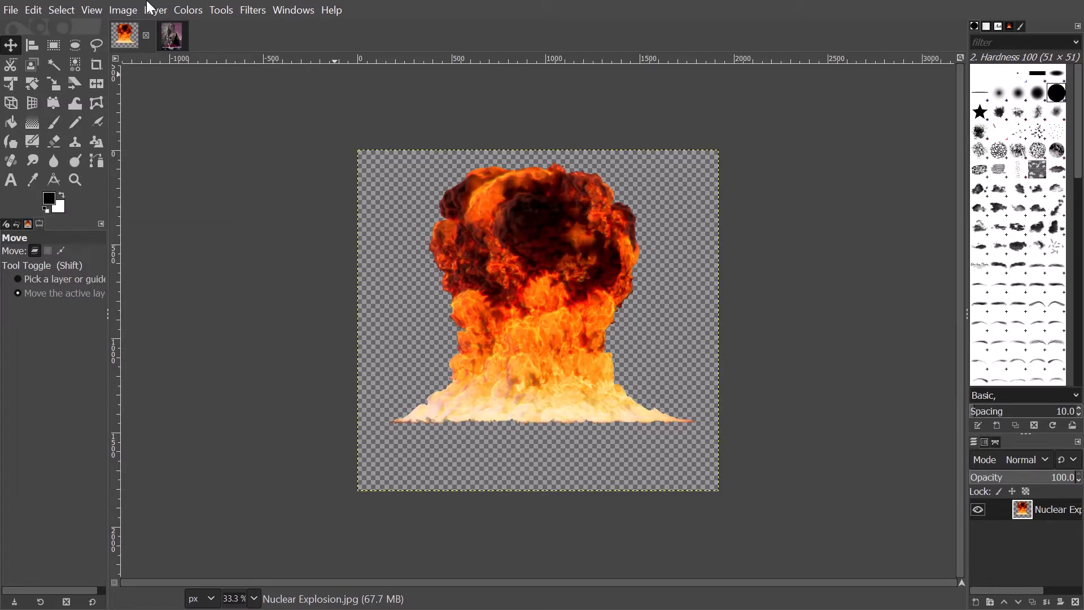
- Select all of the isolated explosion image and copy it
{"action": "left_click", "coordinate": [72, 8]}
{"action": "left_click", "coordinate": [67, 28]}
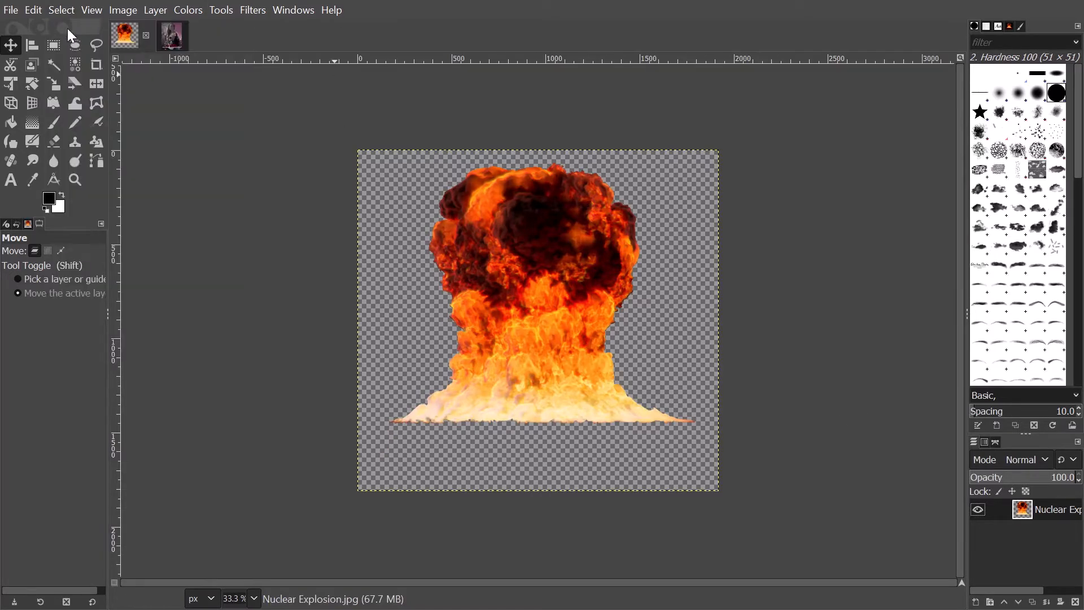
{"action": "left_click", "coordinate": [35, 10]}
{"action": "left_click", "coordinate": [77, 115]}
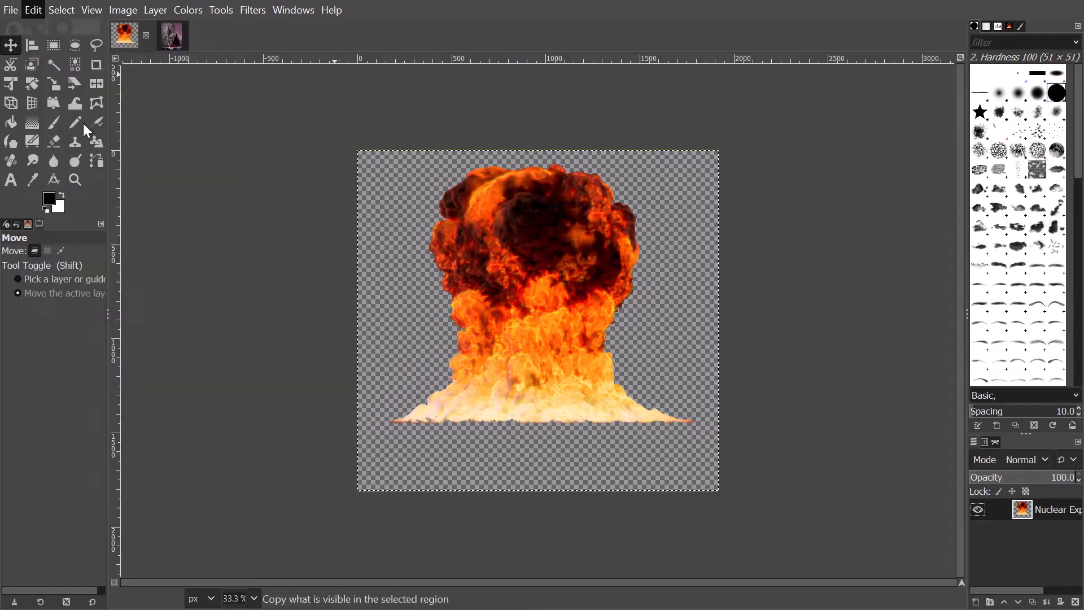
{"action": "left_click", "coordinate": [172, 36]}
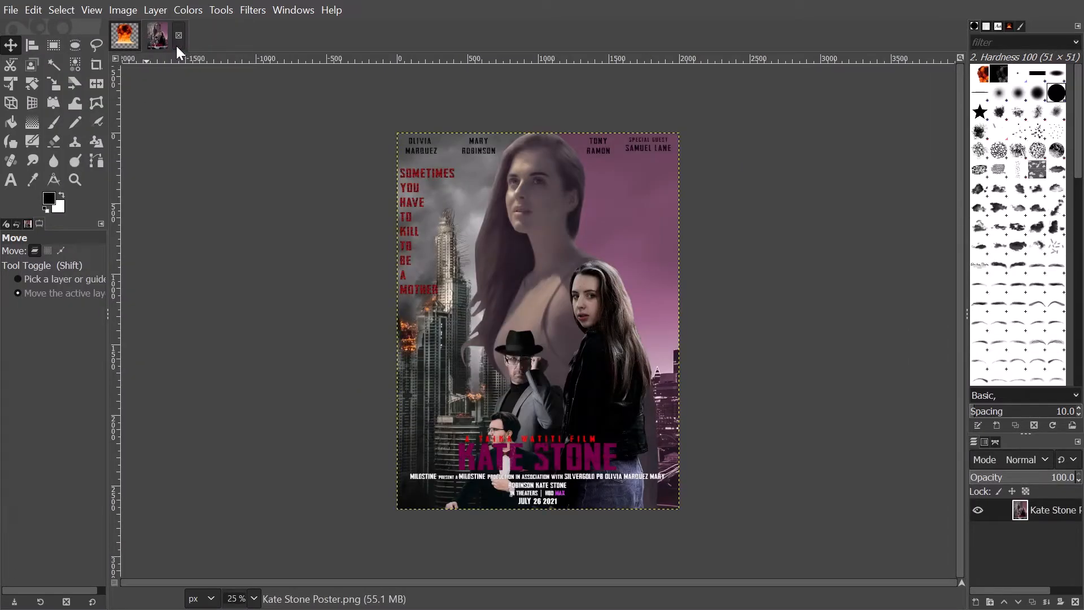
{"action": "scroll", "coordinate": [455, 174], "scroll_direction": "up", "scroll_amount": 4}
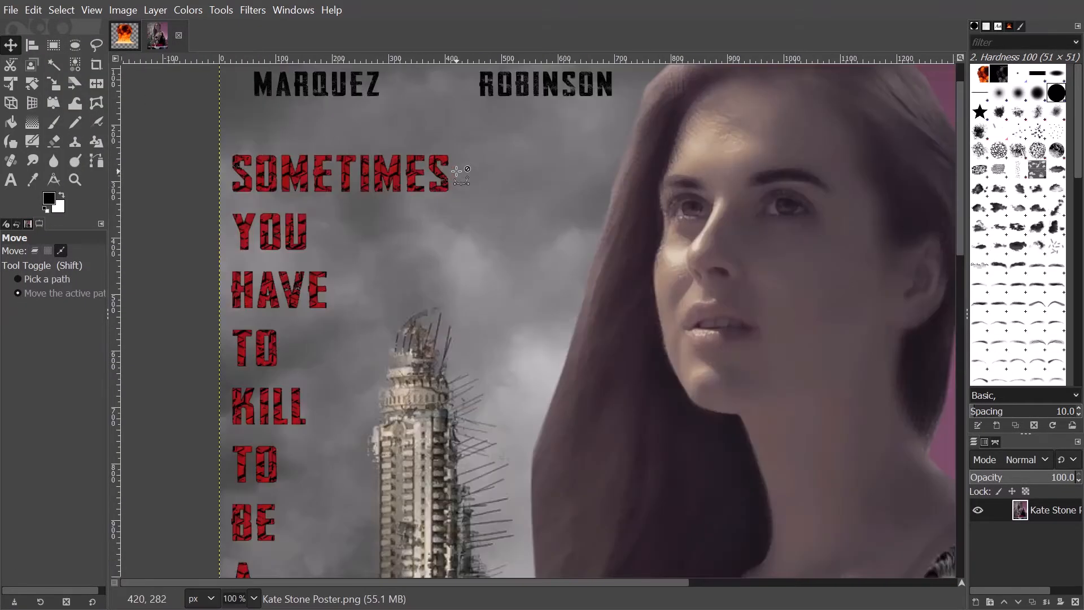
{"action": "scroll", "coordinate": [451, 181], "scroll_direction": "up", "scroll_amount": 1}
{"action": "scroll", "coordinate": [448, 186], "scroll_direction": "down", "scroll_amount": 10}
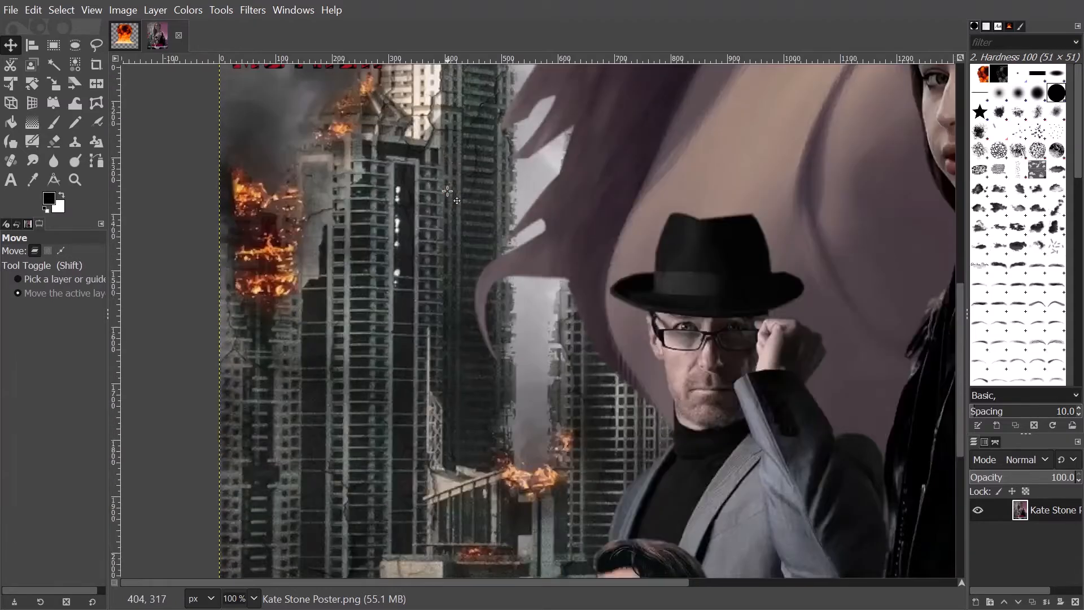
{"action": "scroll", "coordinate": [447, 191], "scroll_direction": "up", "scroll_amount": 3}
{"action": "scroll", "coordinate": [447, 192], "scroll_direction": "down", "scroll_amount": 6}
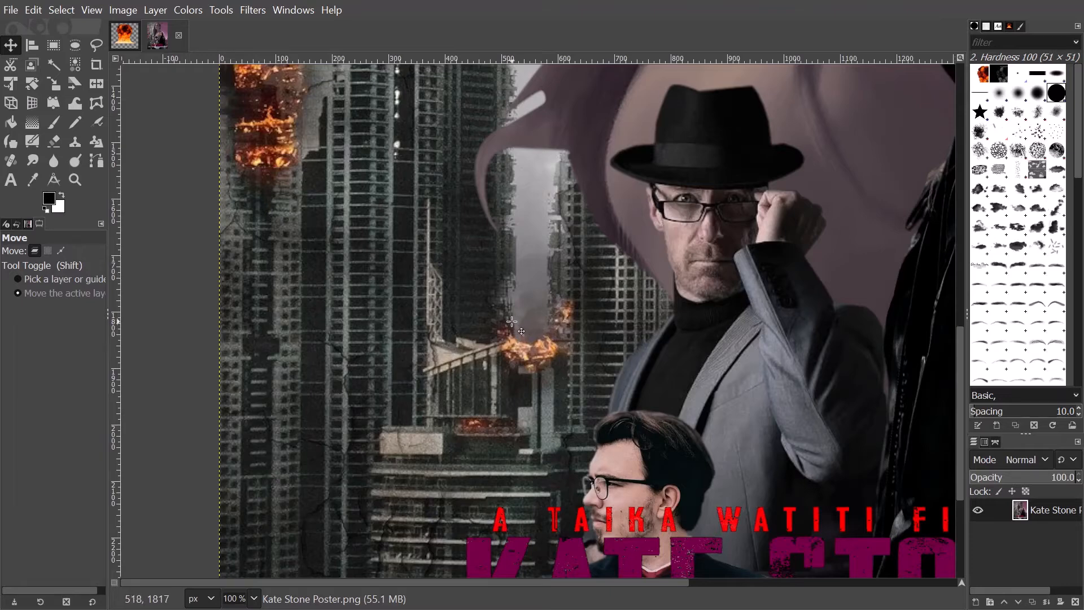
{"action": "scroll", "coordinate": [334, 353], "scroll_direction": "down", "scroll_amount": 3}
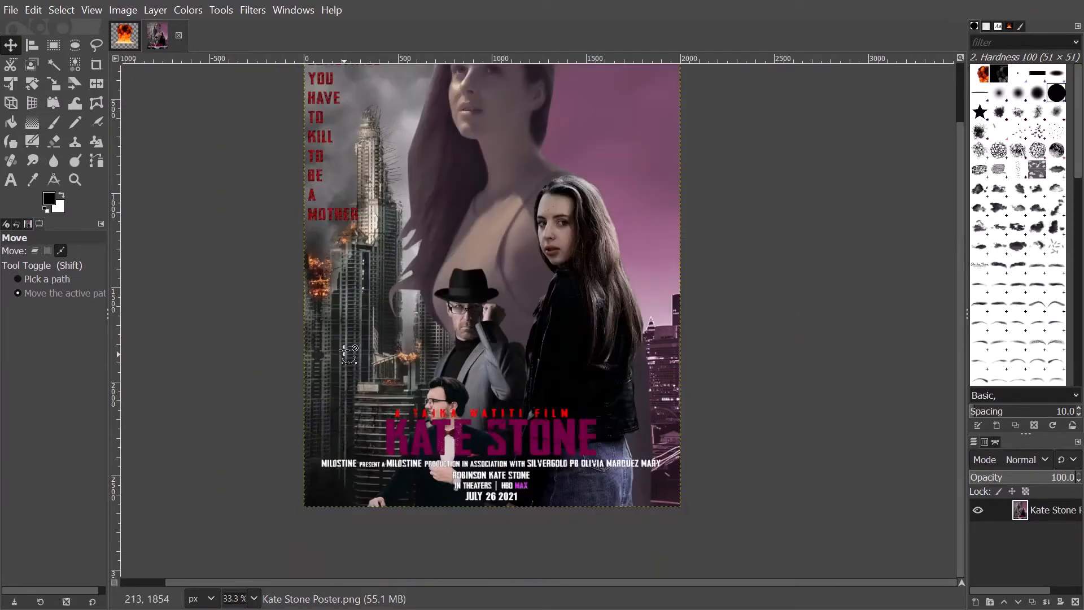
{"action": "key", "text": "ctrl+v"}
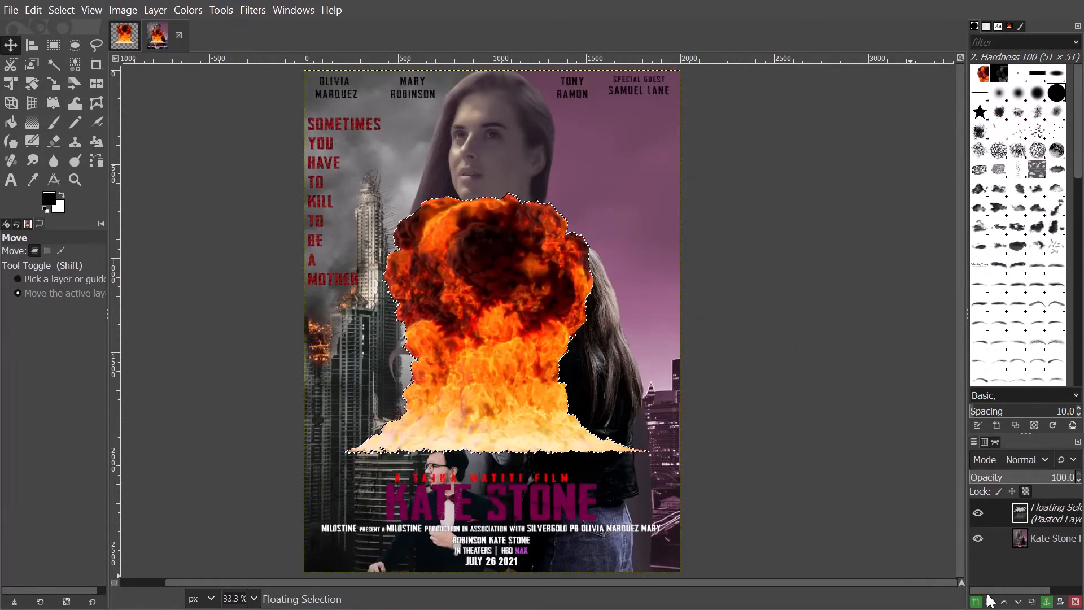
{"action": "left_click", "coordinate": [975, 602]}
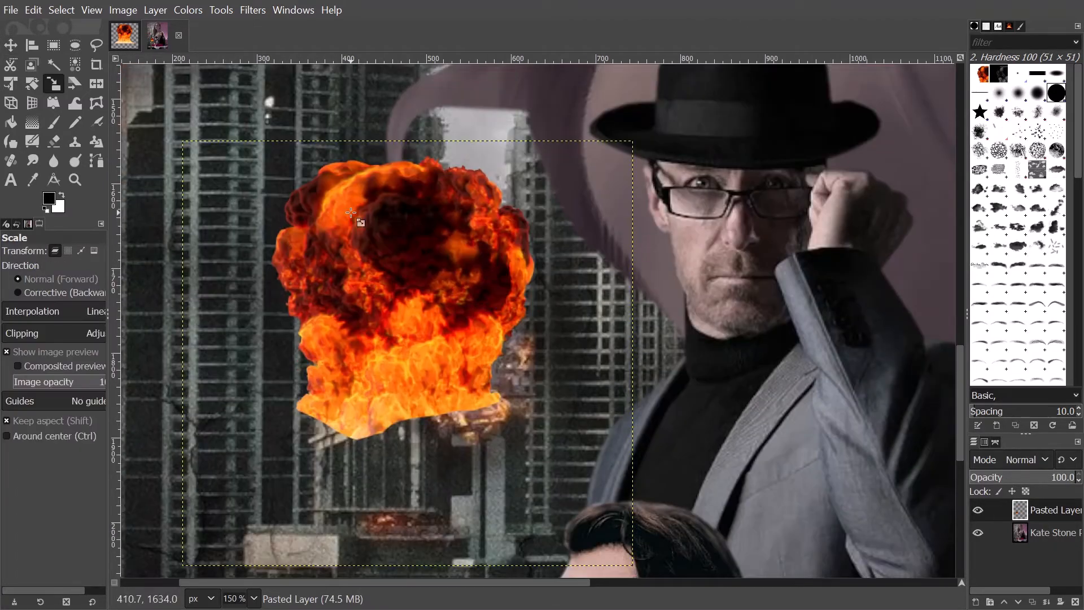
- Scale the explosion down to about 160×151 and place it on the burning building
{"action": "left_click_drag", "start_coordinate": [237, 203], "coordinate": [432, 377]}
{"action": "left_click_drag", "start_coordinate": [637, 522], "coordinate": [473, 414]}
{"action": "left_click_drag", "start_coordinate": [434, 375], "coordinate": [479, 403]}
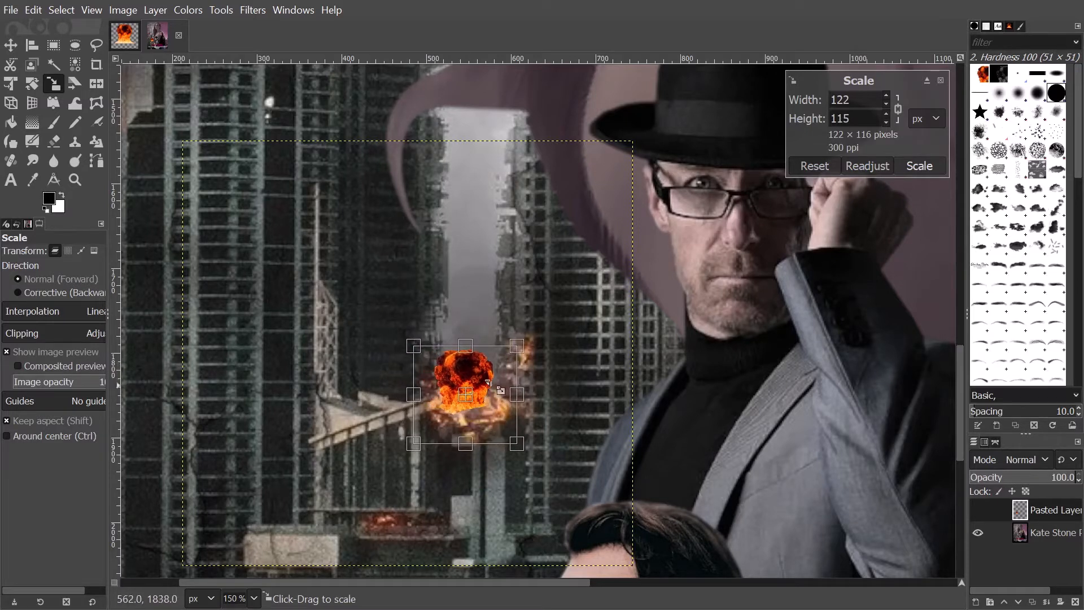
{"action": "left_click_drag", "start_coordinate": [517, 348], "coordinate": [557, 333]}
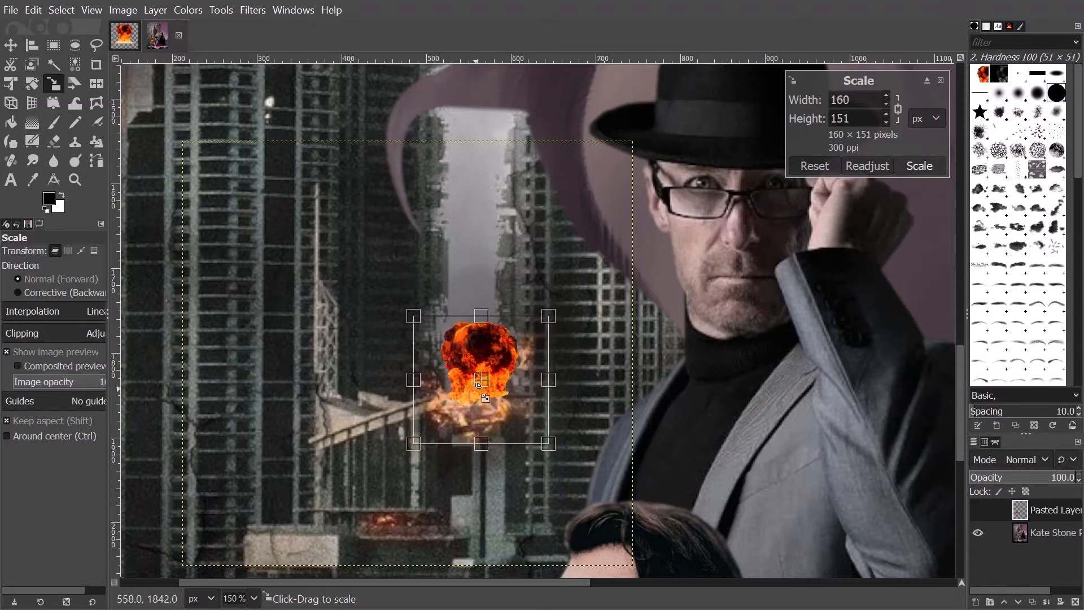
{"action": "left_click_drag", "start_coordinate": [478, 384], "coordinate": [472, 388]}
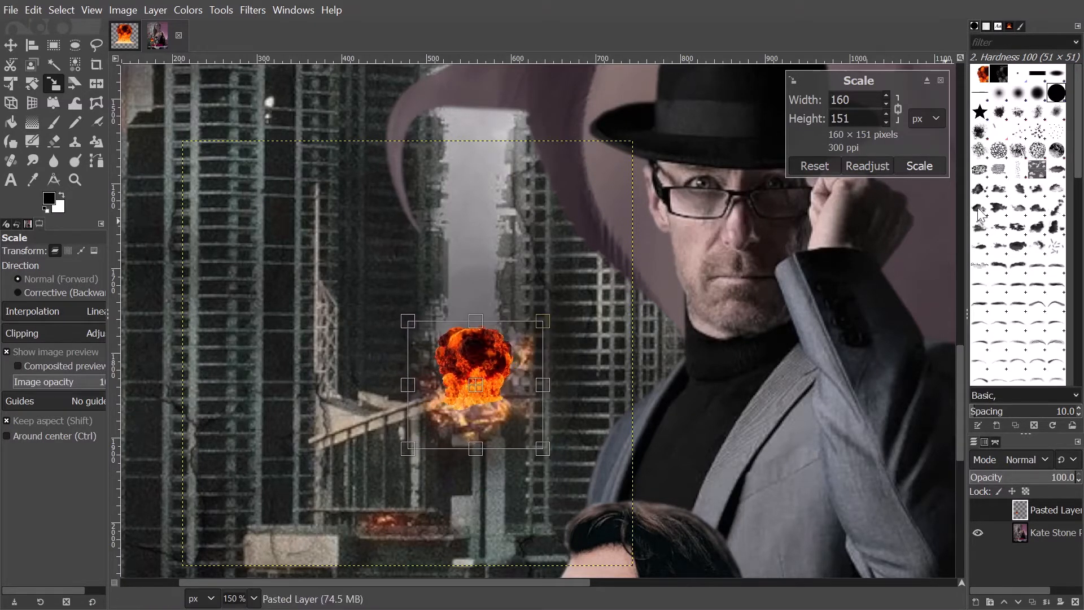
{"action": "left_click", "coordinate": [920, 165]}
{"action": "scroll", "coordinate": [328, 508], "scroll_direction": "down", "scroll_amount": 4}
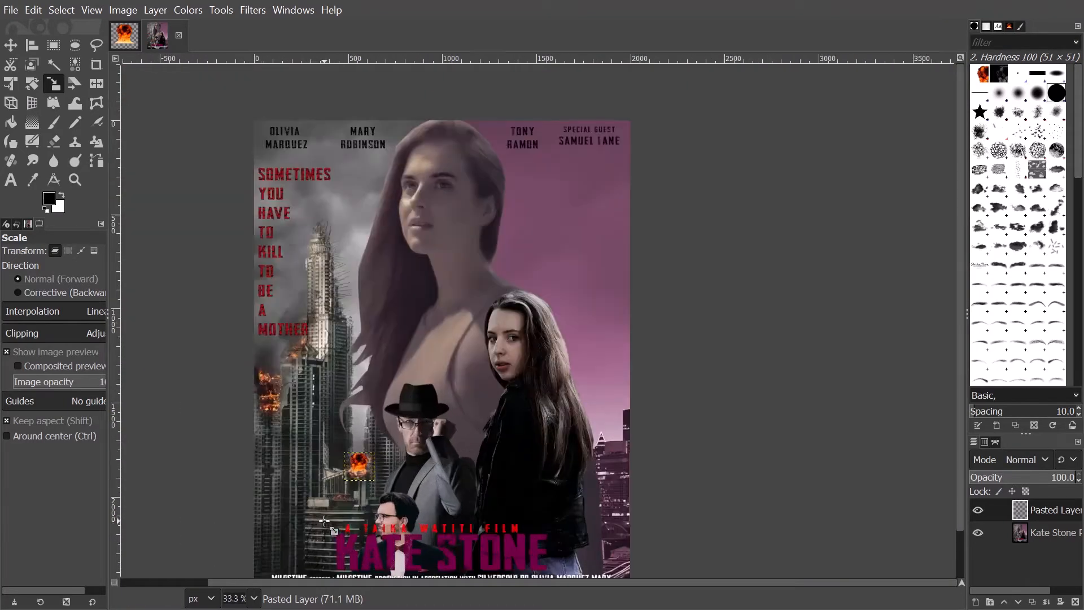
{"action": "scroll", "coordinate": [356, 501], "scroll_direction": "up", "scroll_amount": 4}
- Enlarge the explosion to about 248×233 and shift it over the burning floor
{"action": "left_click", "coordinate": [371, 335]}
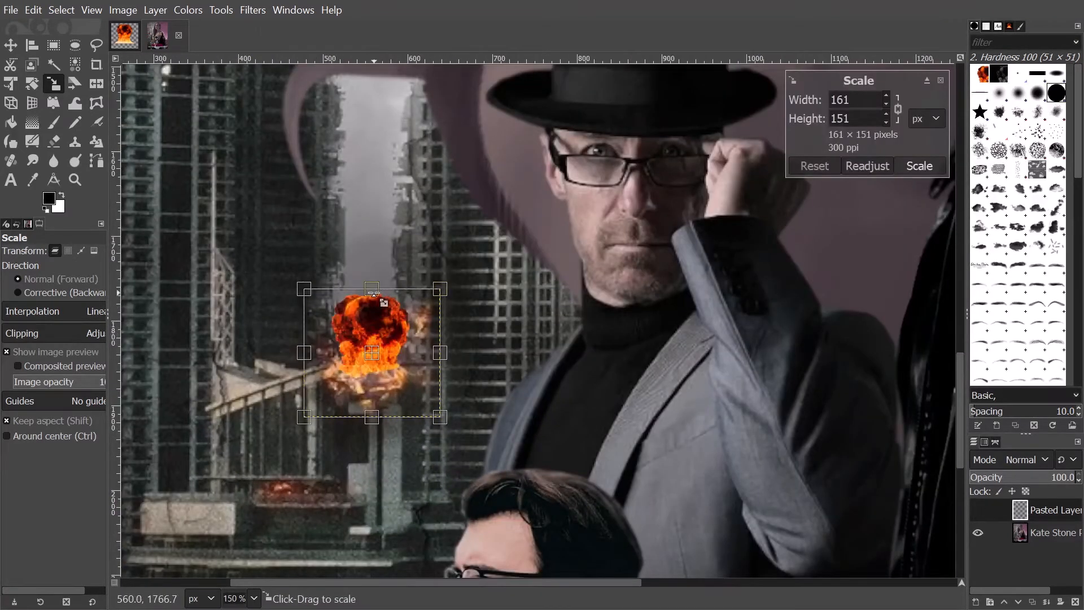
{"action": "left_click_drag", "start_coordinate": [374, 293], "coordinate": [368, 230]}
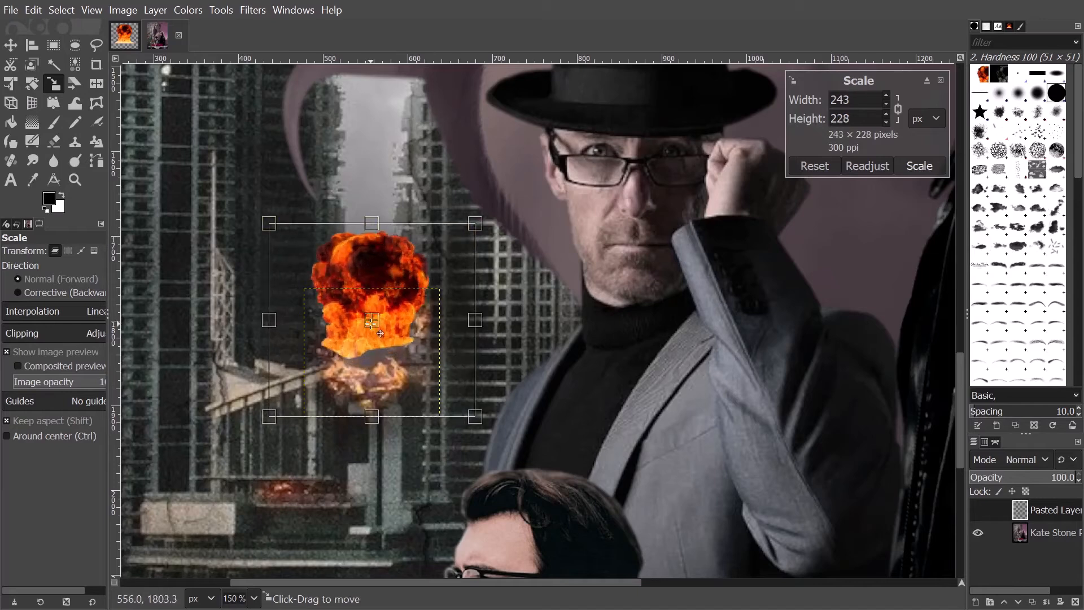
{"action": "left_click_drag", "start_coordinate": [380, 334], "coordinate": [395, 352]}
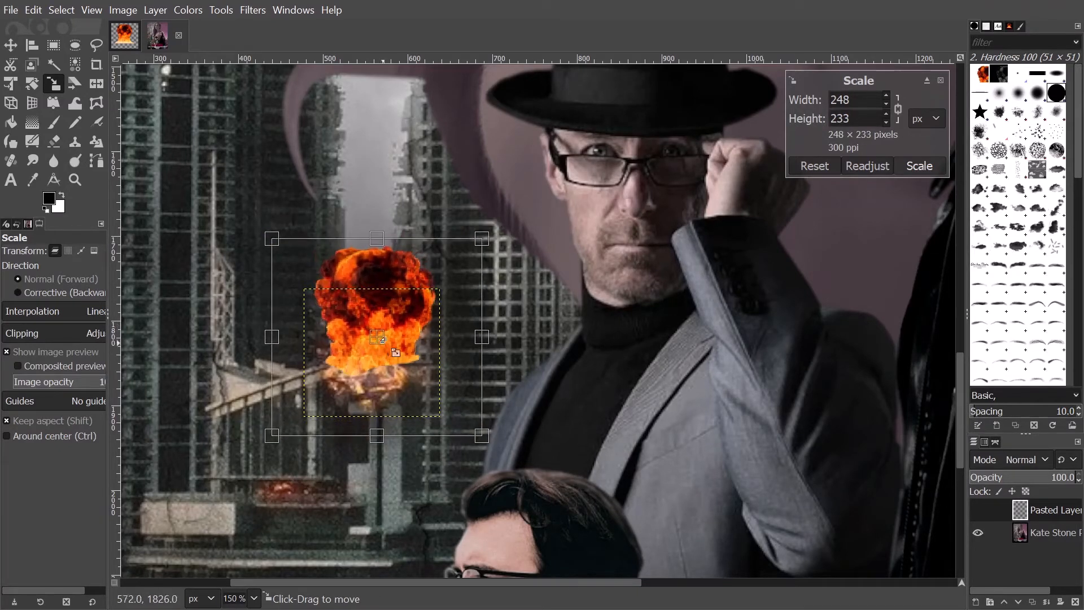
{"action": "key", "text": "Return"}
{"action": "scroll", "coordinate": [388, 511], "scroll_direction": "down", "scroll_amount": 3}
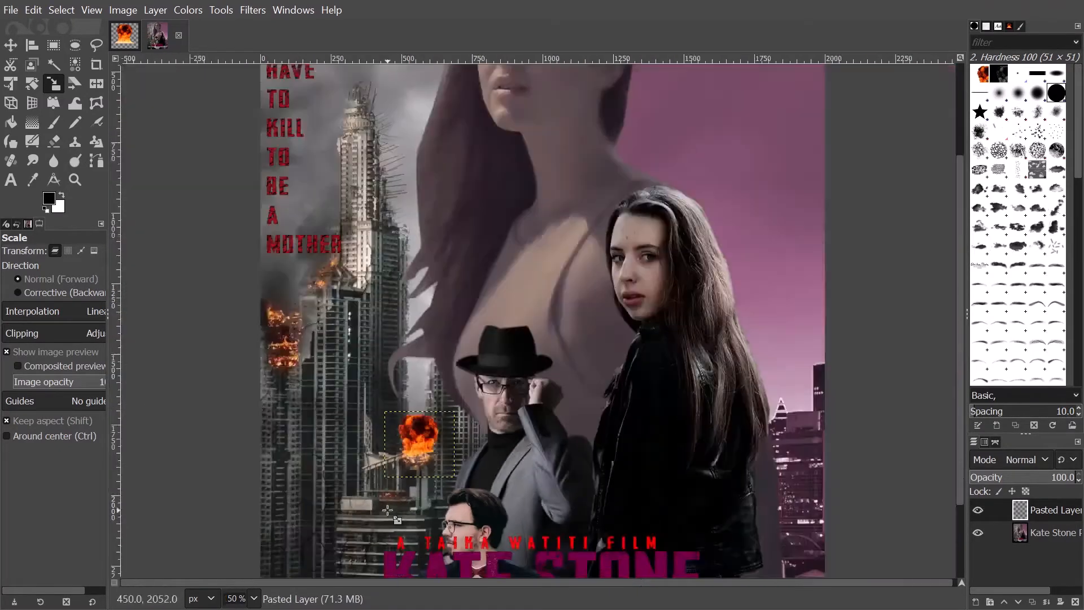
- Paint Blur/Sharpen strokes along the fireball's top, right and lower-right edges
{"action": "scroll", "coordinate": [362, 480], "scroll_direction": "up", "scroll_amount": 2}
{"action": "scroll", "coordinate": [492, 502], "scroll_direction": "up", "scroll_amount": 10}
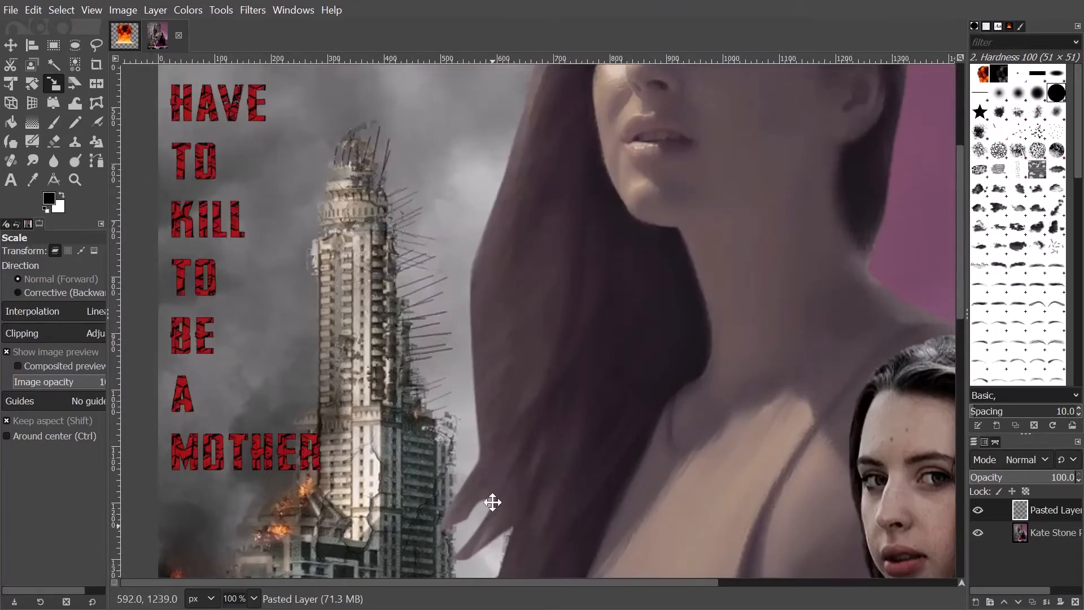
{"action": "scroll", "coordinate": [492, 502], "scroll_direction": "down", "scroll_amount": 10}
{"action": "scroll", "coordinate": [482, 315], "scroll_direction": "up", "scroll_amount": 4}
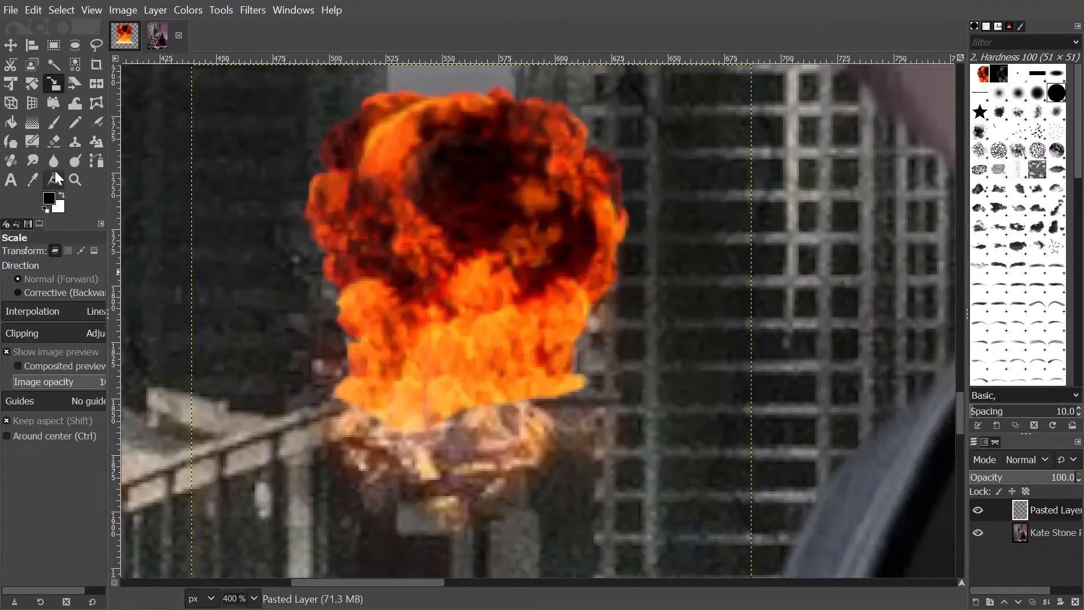
{"action": "left_click", "coordinate": [54, 162]}
{"action": "scroll", "coordinate": [322, 244], "scroll_direction": "up", "scroll_amount": 2}
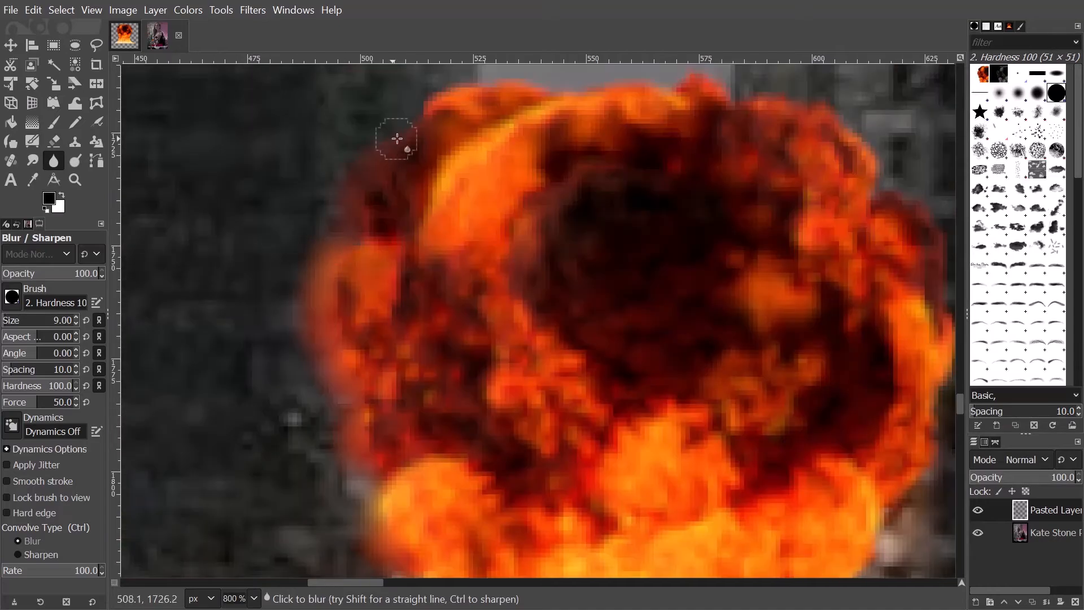
{"action": "mouse_move", "coordinate": [396, 138]}
{"action": "left_mouse_down"}
{"action": "mouse_move", "coordinate": [886, 162]}
{"action": "mouse_move", "coordinate": [668, 155]}
{"action": "left_mouse_up"}
{"action": "mouse_move", "coordinate": [566, 77]}
{"action": "left_mouse_down"}
{"action": "mouse_move", "coordinate": [662, 513]}
{"action": "mouse_move", "coordinate": [830, 266]}
{"action": "left_mouse_up"}
{"action": "left_click_drag", "start_coordinate": [807, 285], "coordinate": [626, 452]}
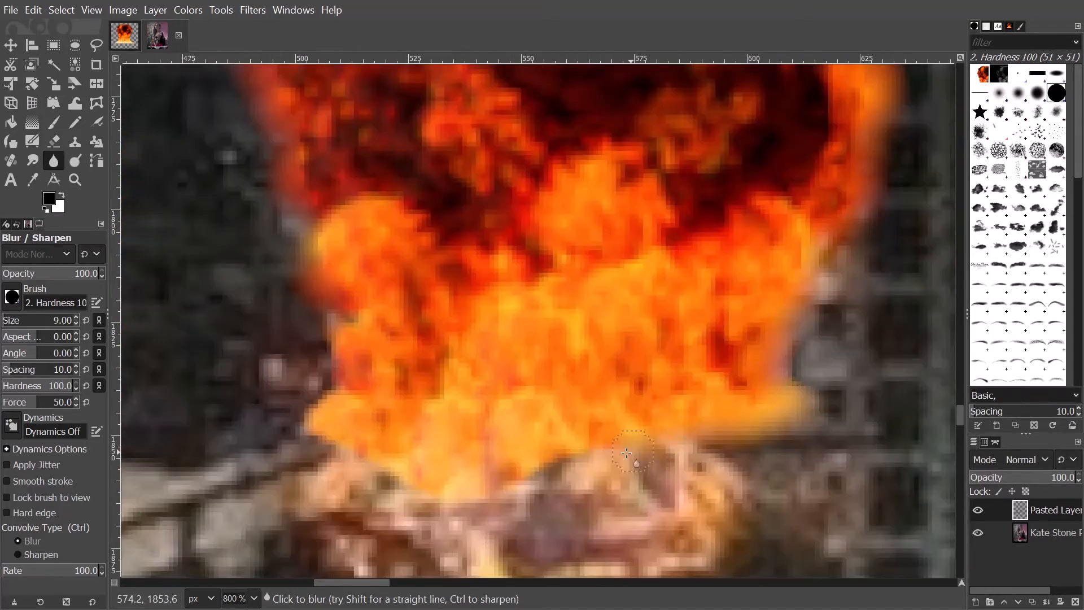
{"action": "scroll", "coordinate": [437, 412], "scroll_direction": "down", "scroll_amount": 6}
{"action": "scroll", "coordinate": [439, 413], "scroll_direction": "up", "scroll_amount": 2}
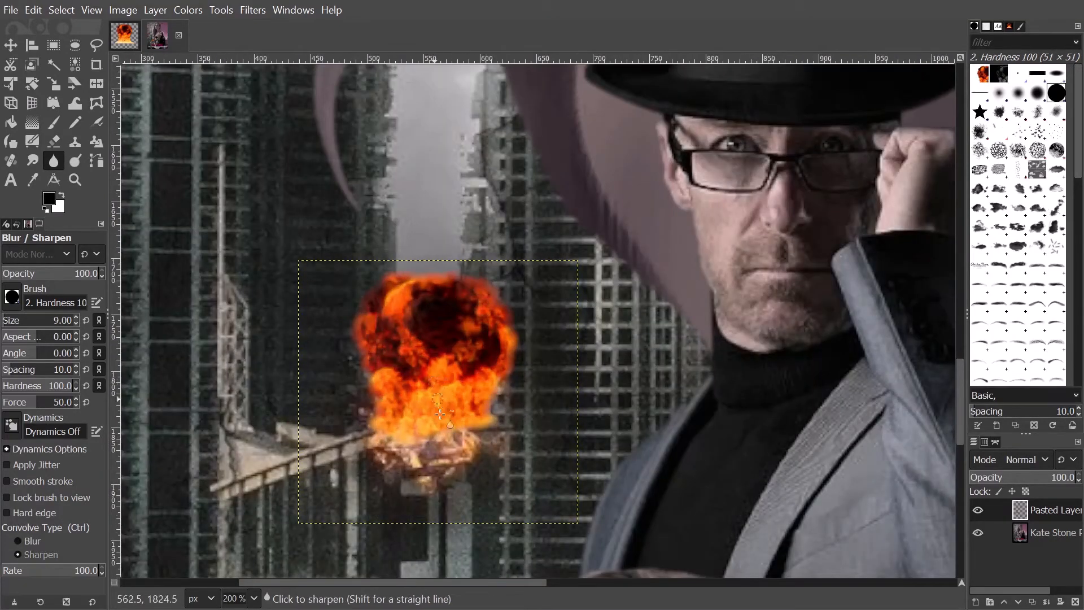
{"action": "scroll", "coordinate": [440, 414], "scroll_direction": "down", "scroll_amount": 4}
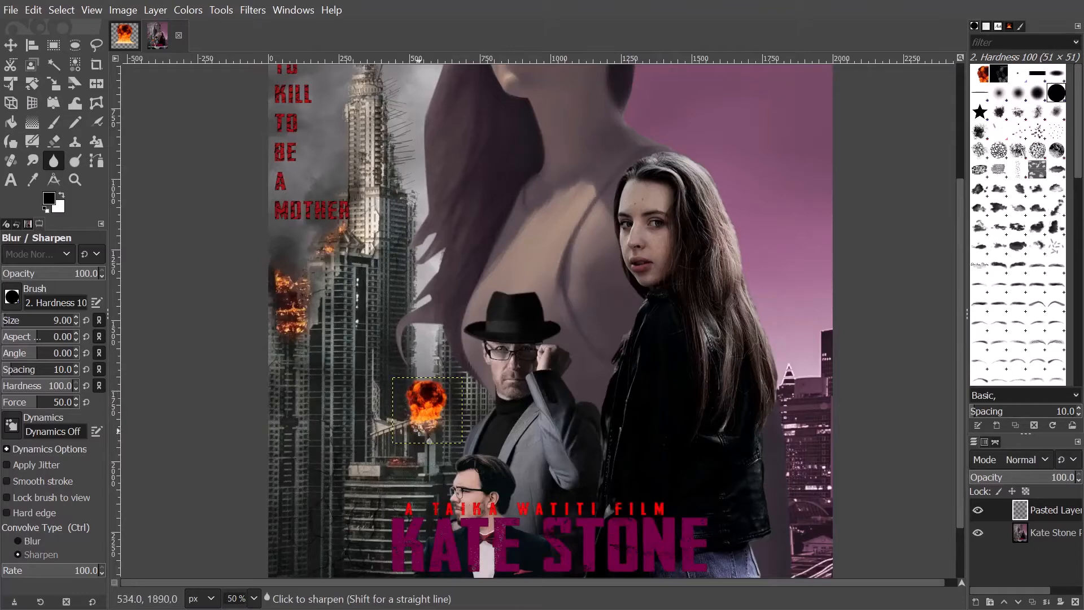
{"action": "scroll", "coordinate": [419, 420], "scroll_direction": "up", "scroll_amount": 3}
- Apply Hue-Saturation to the explosion with Lightness -61.2 and Saturation 23.8
{"action": "left_click", "coordinate": [188, 9]}
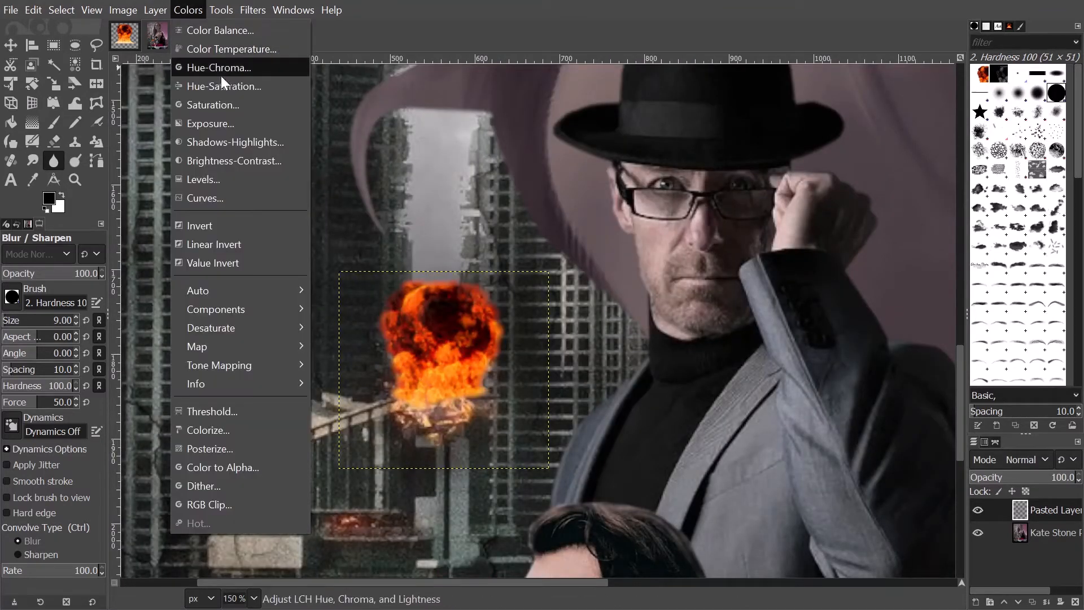
{"action": "left_click", "coordinate": [219, 93]}
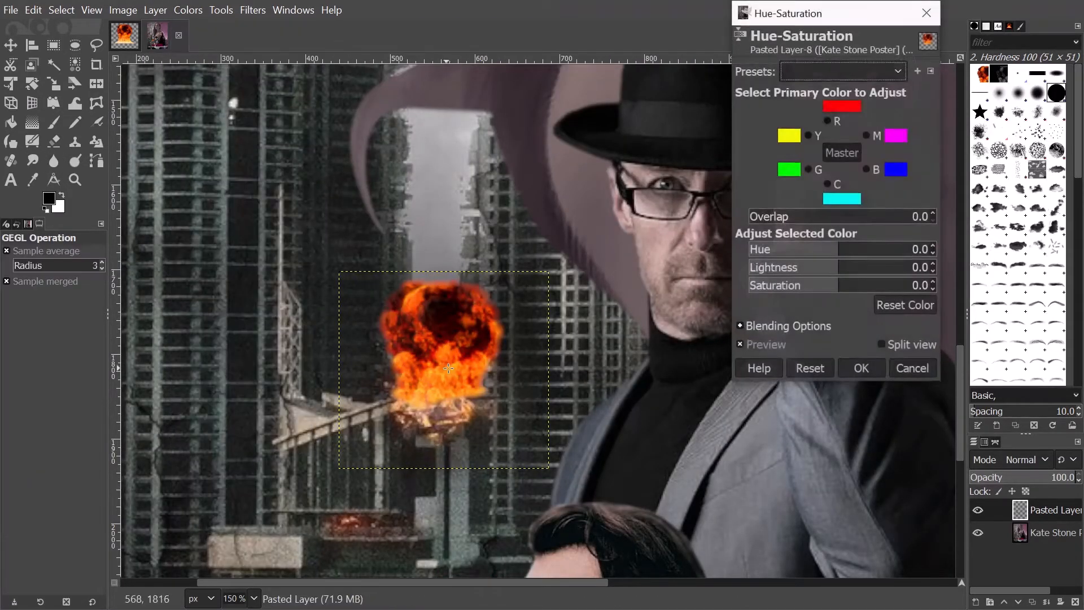
{"action": "scroll", "coordinate": [447, 357], "scroll_direction": "up", "scroll_amount": 3}
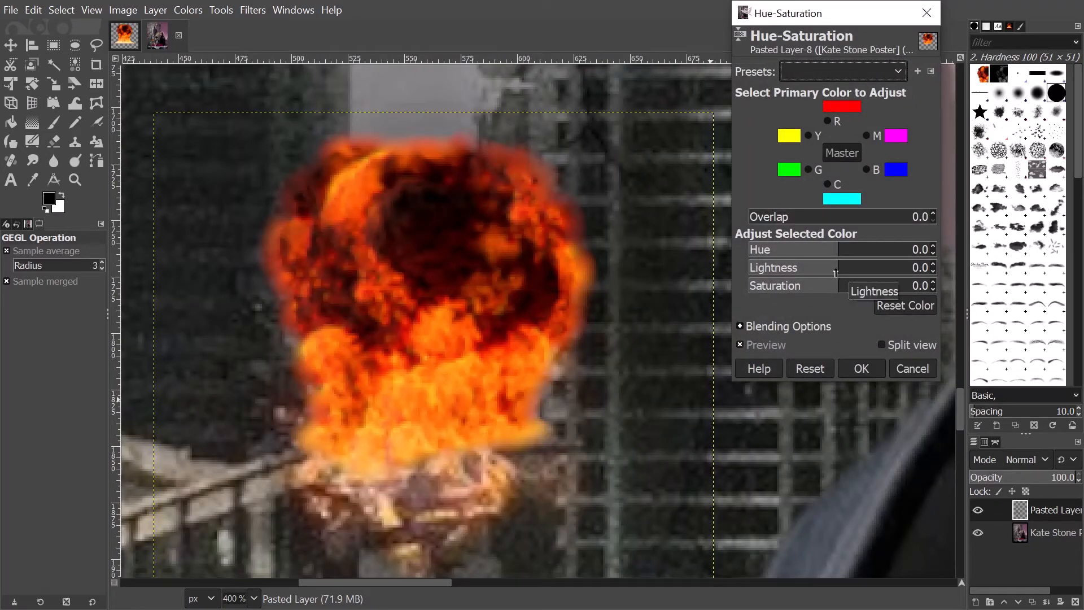
{"action": "left_click_drag", "start_coordinate": [835, 273], "coordinate": [866, 287]}
{"action": "scroll", "coordinate": [410, 320], "scroll_direction": "down", "scroll_amount": 2}
{"action": "scroll", "coordinate": [411, 320], "scroll_direction": "down", "scroll_amount": 3}
{"action": "scroll", "coordinate": [397, 375], "scroll_direction": "down", "scroll_amount": 2}
{"action": "scroll", "coordinate": [397, 375], "scroll_direction": "up", "scroll_amount": 2}
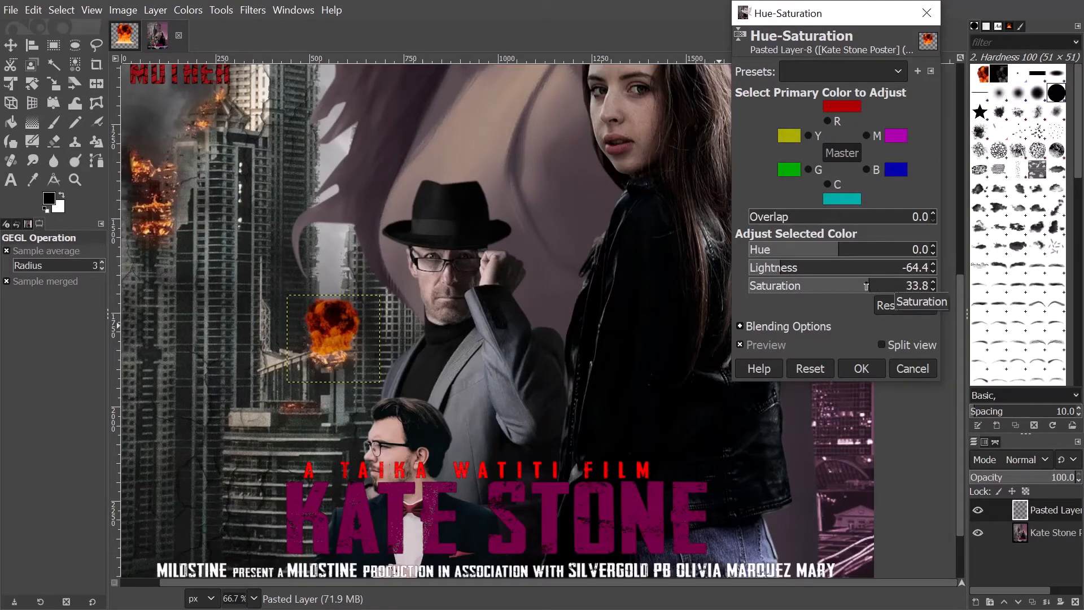
{"action": "left_click", "coordinate": [761, 270]}
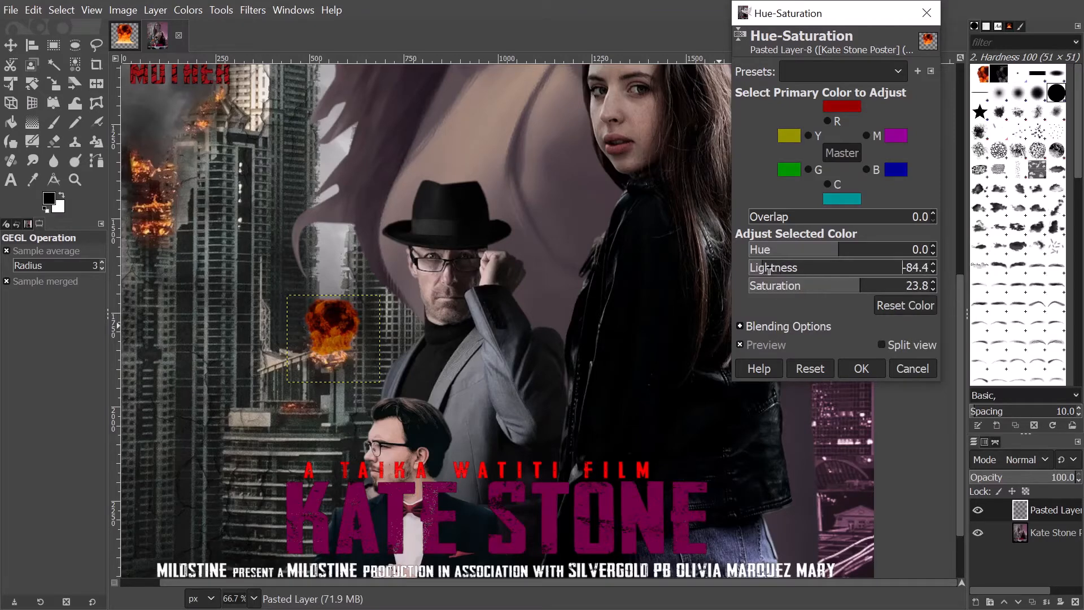
{"action": "left_click_drag", "start_coordinate": [769, 269], "coordinate": [794, 277]}
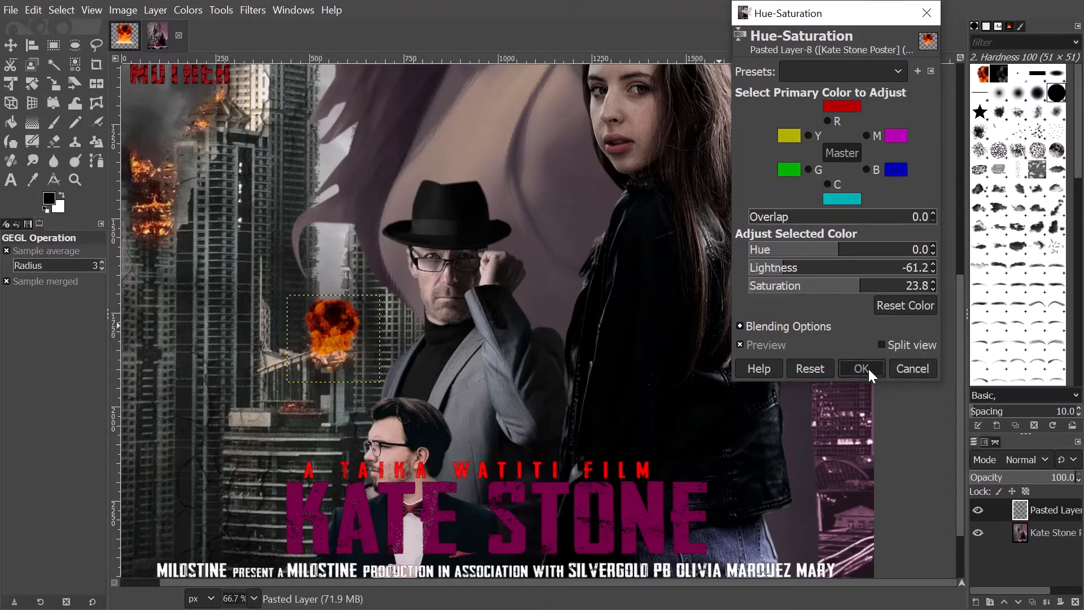
{"action": "left_click", "coordinate": [860, 368]}
- Apply Color Temperature to the explosion with Original 3880.1 K and Intended 7072.6 K
{"action": "left_click", "coordinate": [181, 10]}
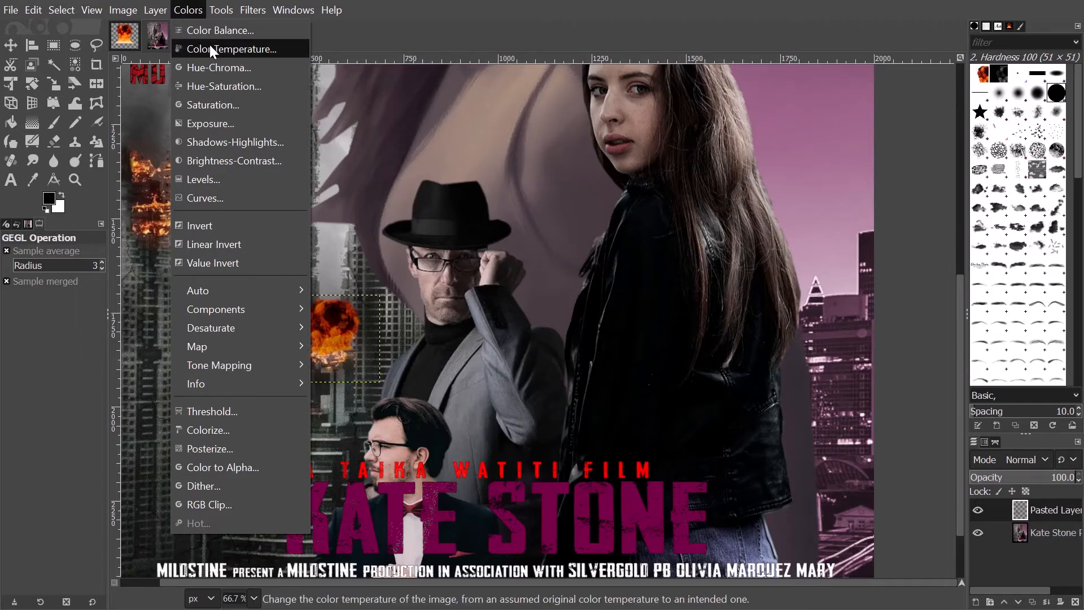
{"action": "left_click", "coordinate": [216, 46]}
{"action": "key", "text": "2"}
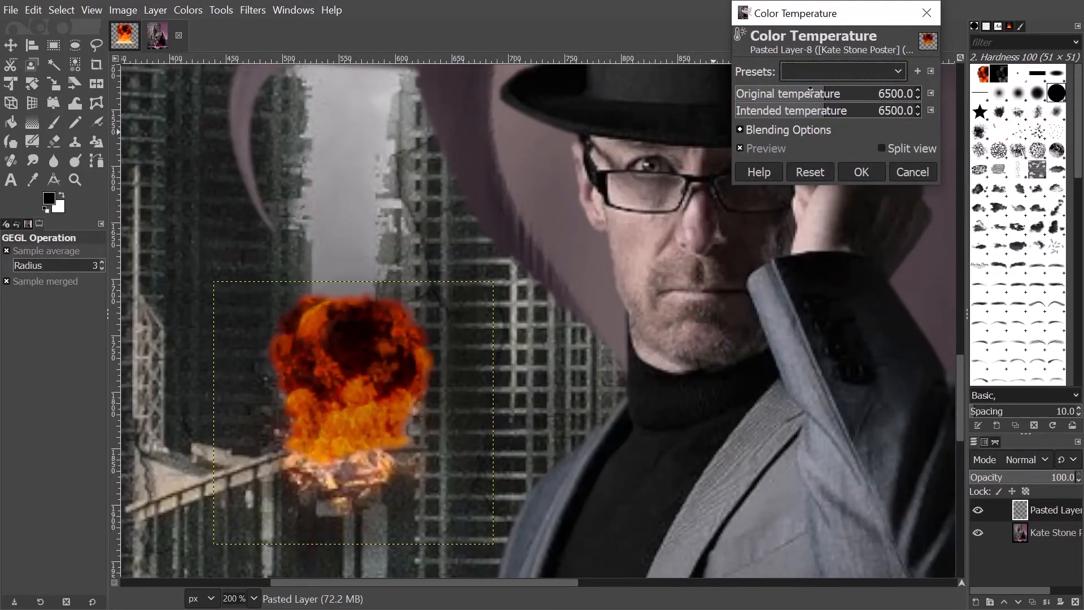
{"action": "left_click_drag", "start_coordinate": [811, 94], "coordinate": [782, 93]}
{"action": "key", "text": "1"}
{"action": "scroll", "coordinate": [515, 341], "scroll_direction": "down", "scroll_amount": 4}
{"action": "scroll", "coordinate": [515, 336], "scroll_direction": "up", "scroll_amount": 9}
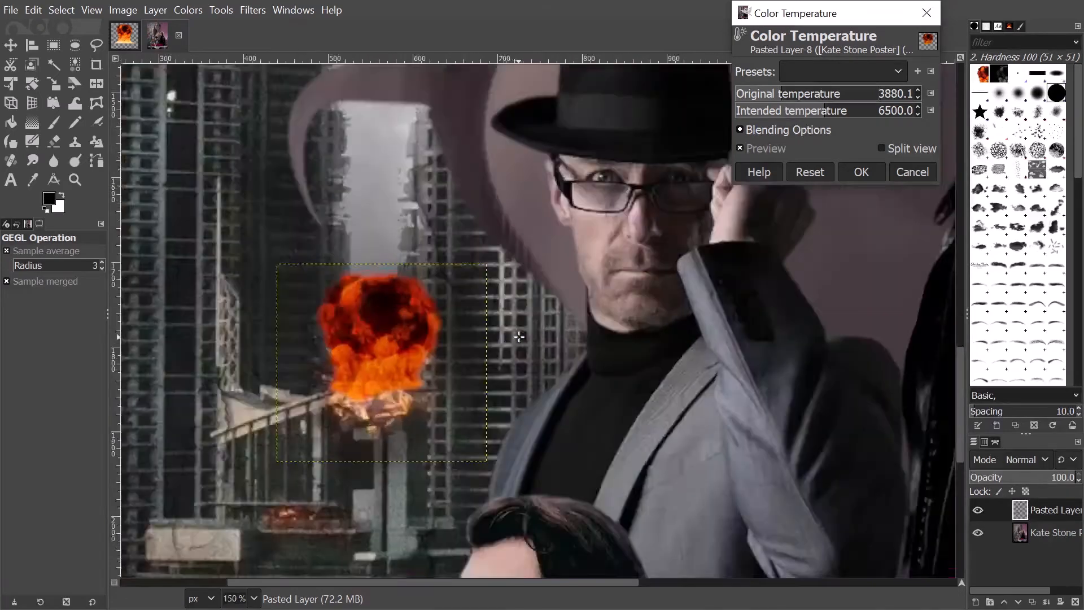
{"action": "left_click_drag", "start_coordinate": [518, 337], "coordinate": [557, 314]}
{"action": "scroll", "coordinate": [557, 315], "scroll_direction": "down", "scroll_amount": 2}
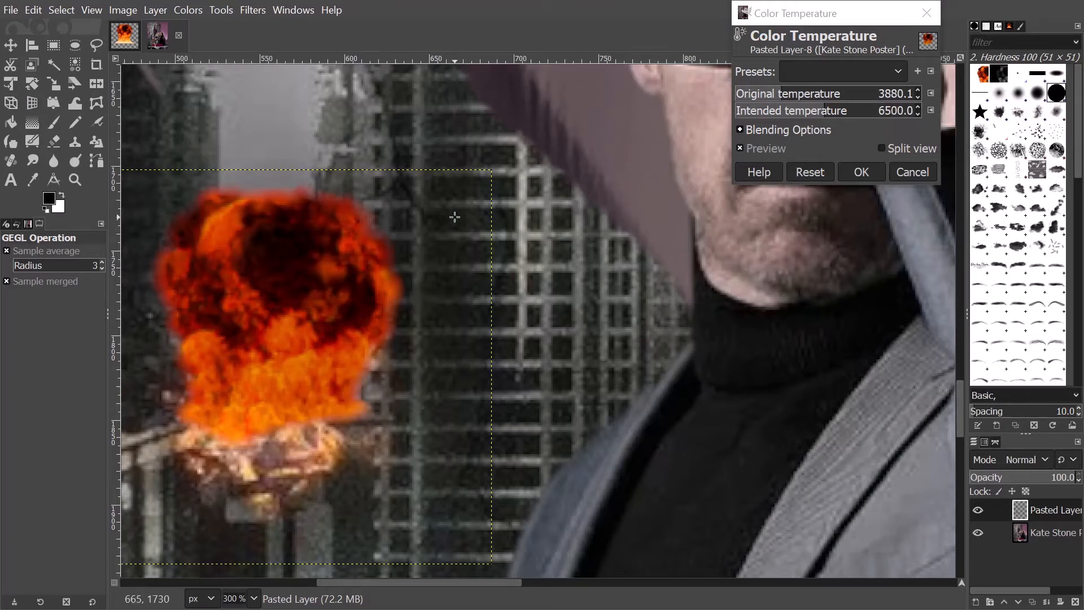
{"action": "left_click_drag", "start_coordinate": [451, 217], "coordinate": [469, 214]}
{"action": "mouse_move", "coordinate": [845, 114]}
{"action": "left_mouse_down"}
{"action": "mouse_move", "coordinate": [805, 115]}
{"action": "mouse_move", "coordinate": [864, 115]}
{"action": "mouse_move", "coordinate": [833, 115]}
{"action": "left_mouse_up"}
{"action": "key", "text": "1"}
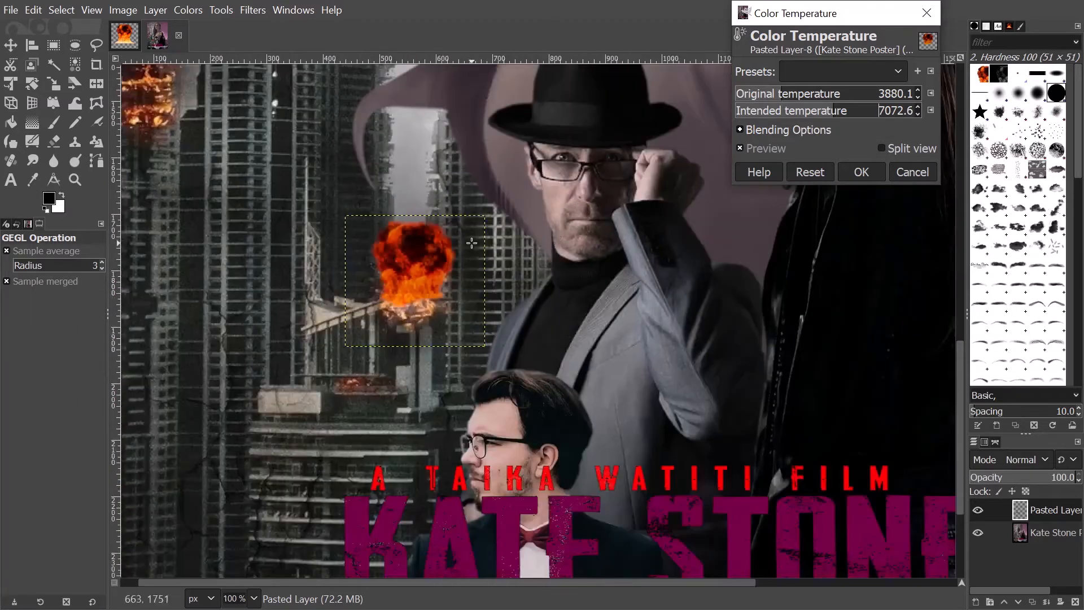
{"action": "left_click", "coordinate": [862, 173]}
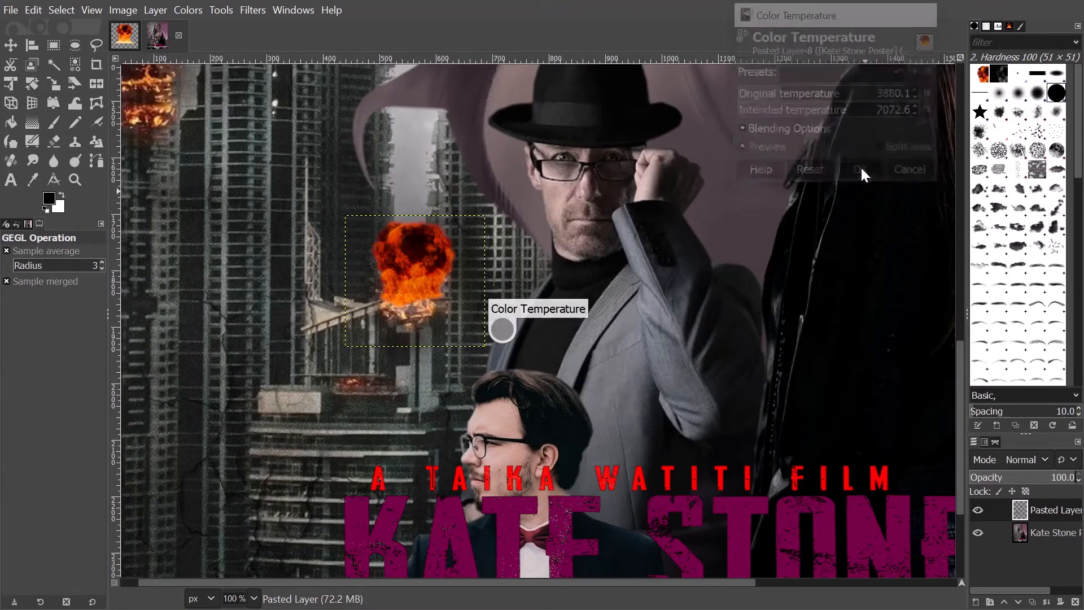
- Zoom around the fireball to check how it sits on the building top
{"action": "key", "text": "minus"}
{"action": "key", "text": "minus"}
{"action": "key", "text": "minus"}
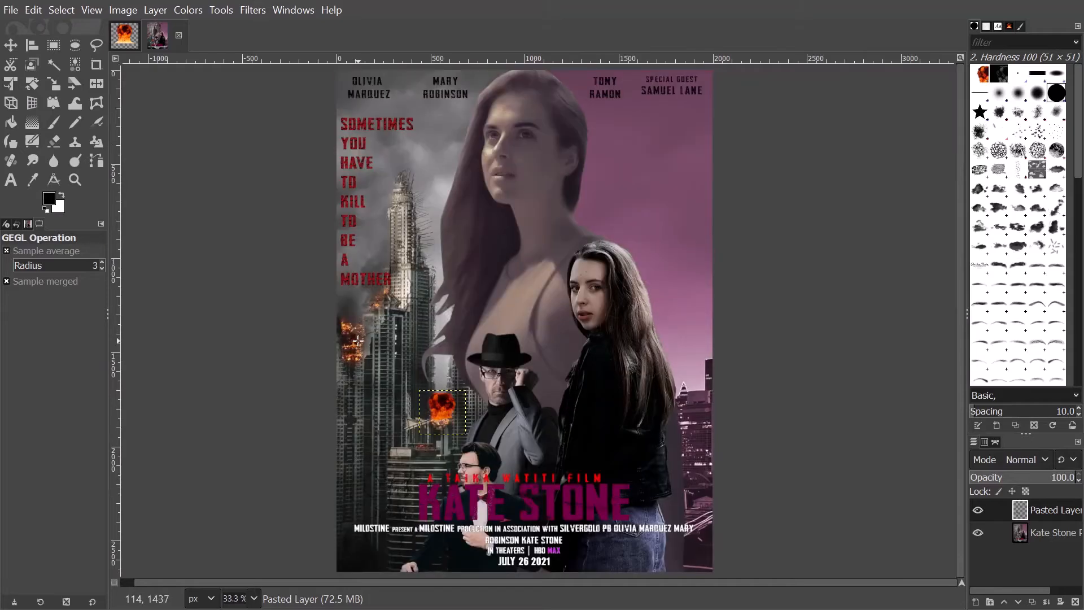
{"action": "left_click", "coordinate": [1040, 541]}
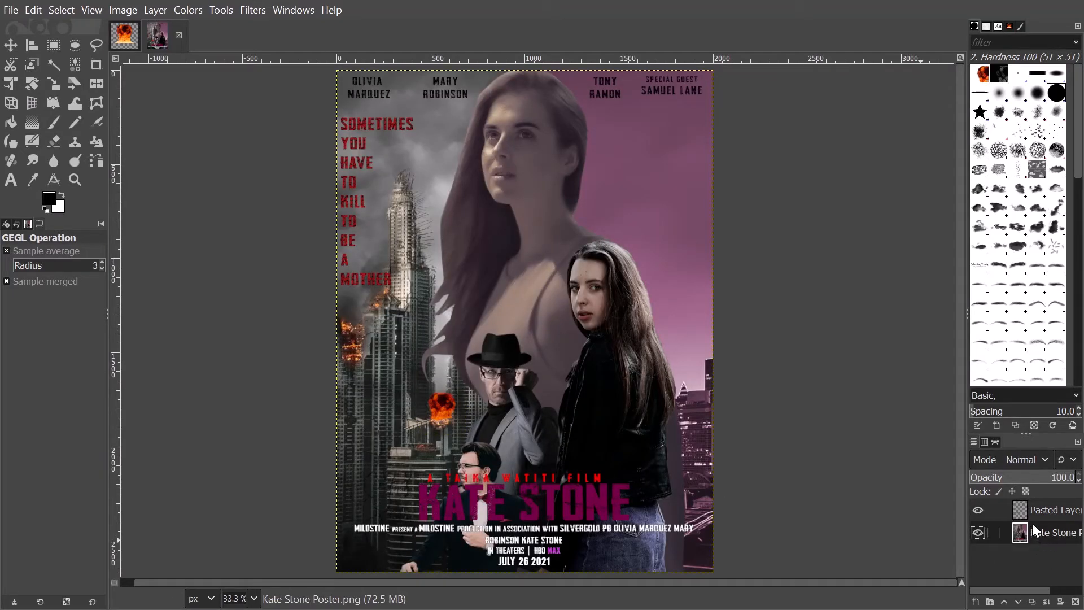
{"action": "left_click", "coordinate": [1044, 509]}
{"action": "key", "text": "2"}
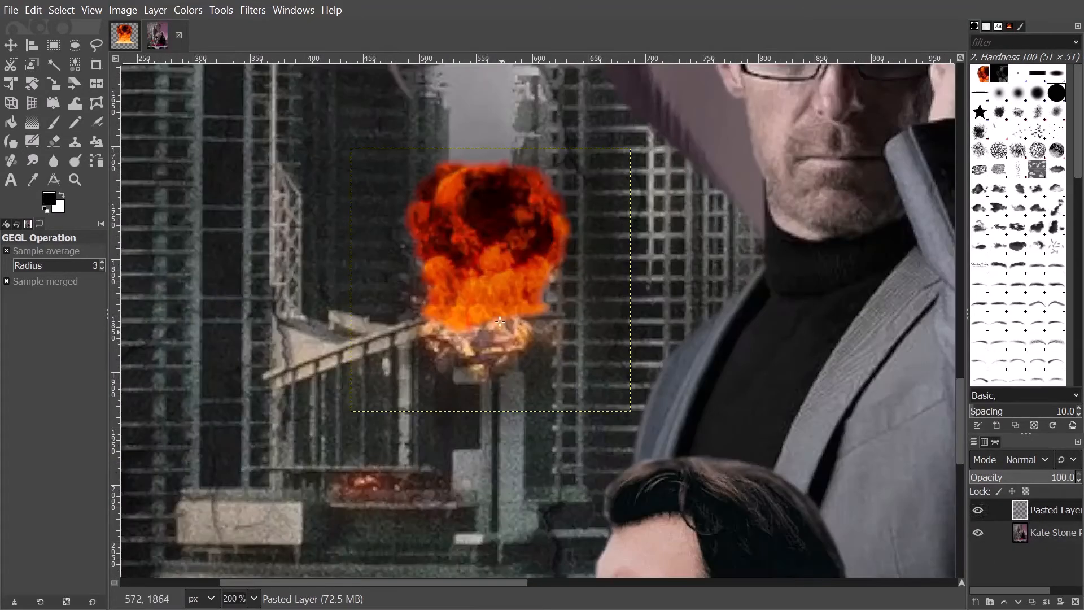
{"action": "key", "text": "1"}
{"action": "scroll", "coordinate": [446, 389], "scroll_direction": "down", "scroll_amount": 4}
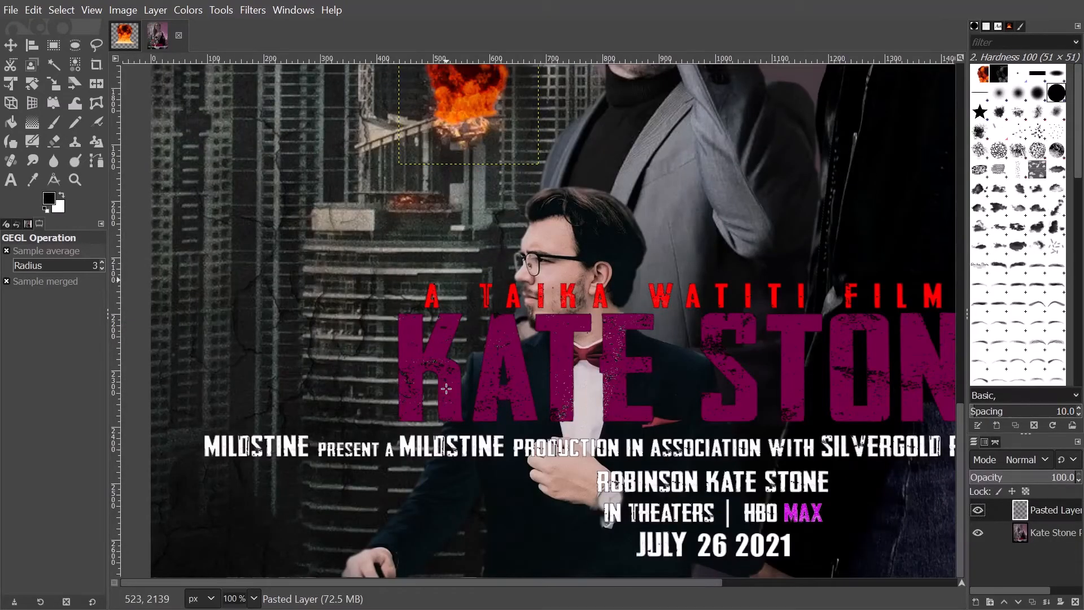
{"action": "scroll", "coordinate": [441, 402], "scroll_direction": "down", "scroll_amount": 2}
{"action": "scroll", "coordinate": [431, 405], "scroll_direction": "up", "scroll_amount": 5}
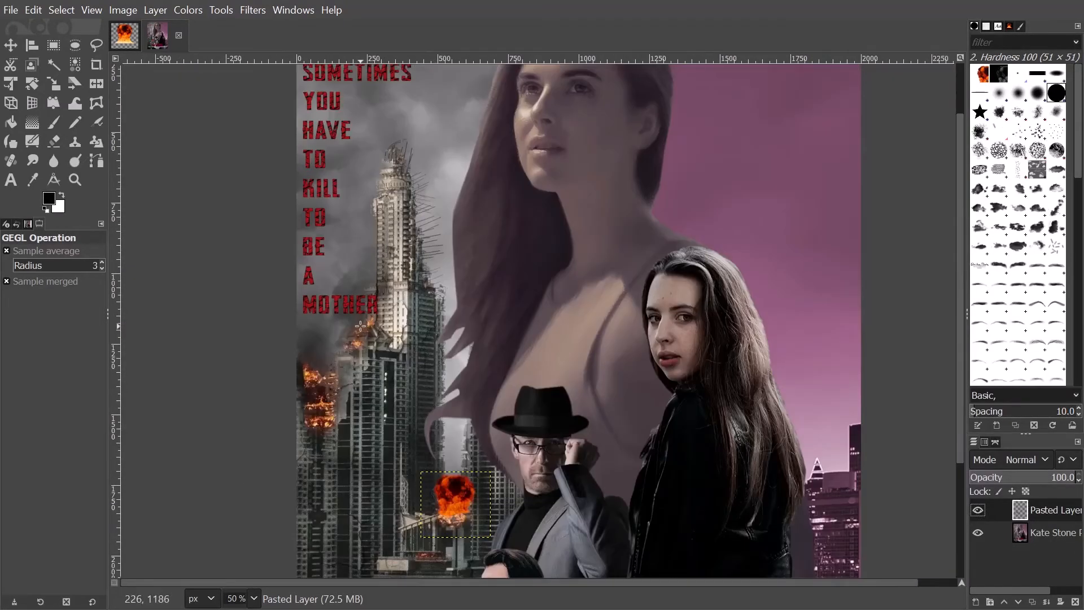
{"action": "scroll", "coordinate": [408, 460], "scroll_direction": "down", "scroll_amount": 1}
{"action": "scroll", "coordinate": [407, 459], "scroll_direction": "down", "scroll_amount": 2}
{"action": "left_click", "coordinate": [1061, 532]}
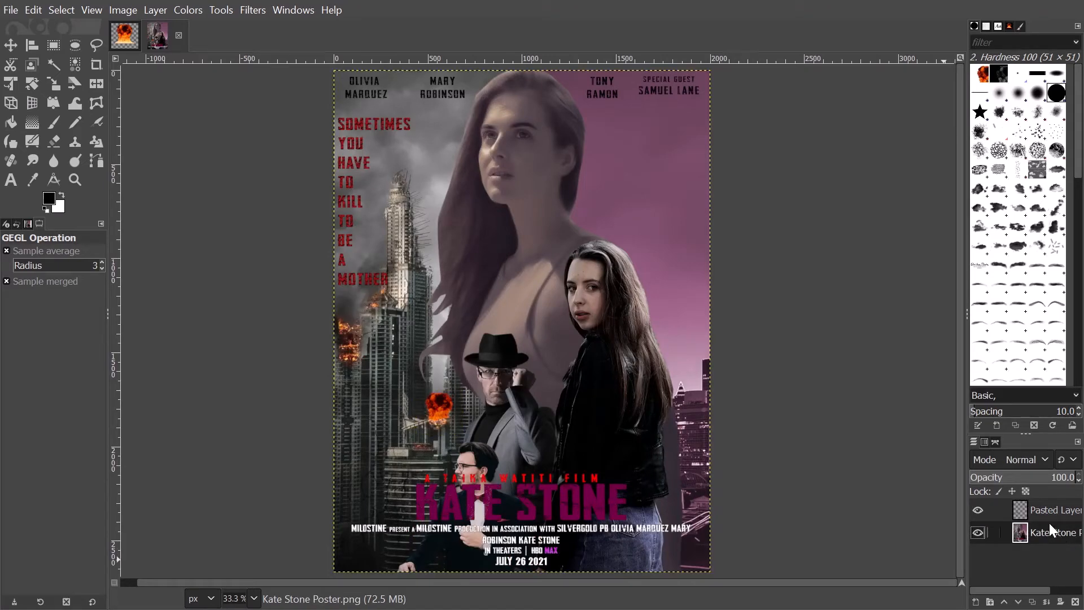
- With the Move tool, nudge the Pasted Layer explosion slightly left and down, undoing a stray poster move
{"action": "scroll", "coordinate": [406, 423], "scroll_direction": "up", "scroll_amount": 4}
{"action": "left_click", "coordinate": [9, 44]}
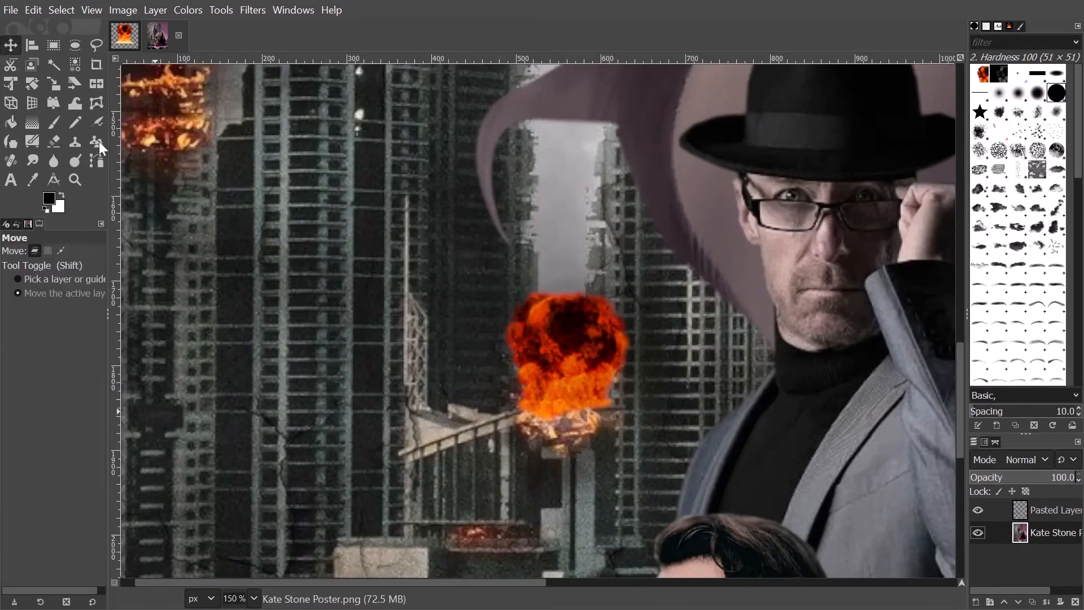
{"action": "scroll", "coordinate": [488, 471], "scroll_direction": "up", "scroll_amount": 2}
{"action": "left_click_drag", "start_coordinate": [668, 269], "coordinate": [663, 303]}
{"action": "key", "text": "ctrl+z"}
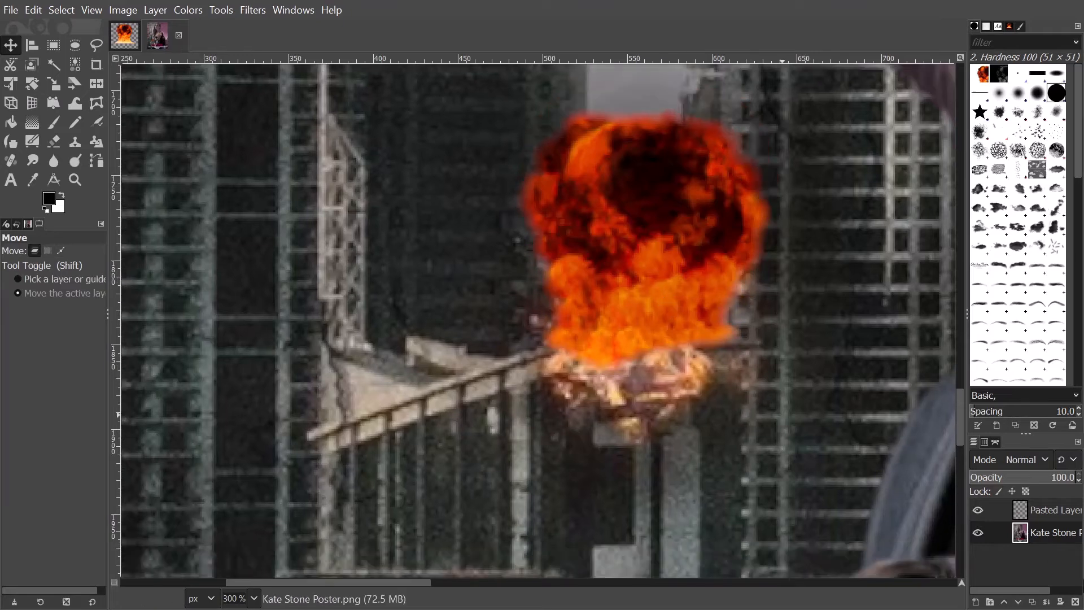
{"action": "left_click", "coordinate": [1024, 503]}
{"action": "left_click_drag", "start_coordinate": [694, 284], "coordinate": [698, 265]}
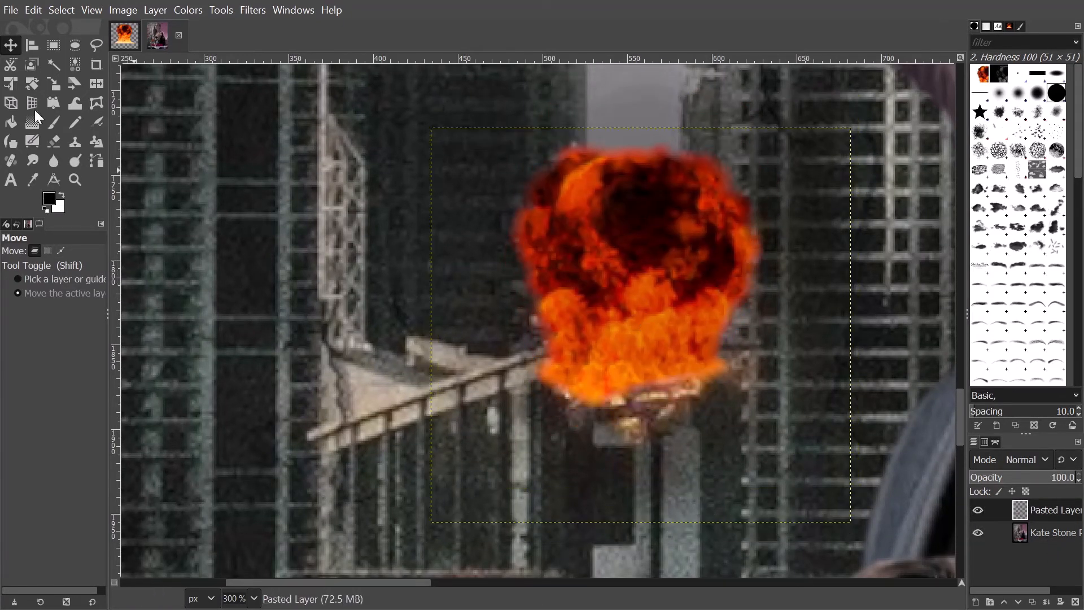
- Erase a small bit of the fire's base, then return to the Blur tool
{"action": "left_click", "coordinate": [53, 141]}
{"action": "scroll", "coordinate": [611, 438], "scroll_direction": "up", "scroll_amount": 2}
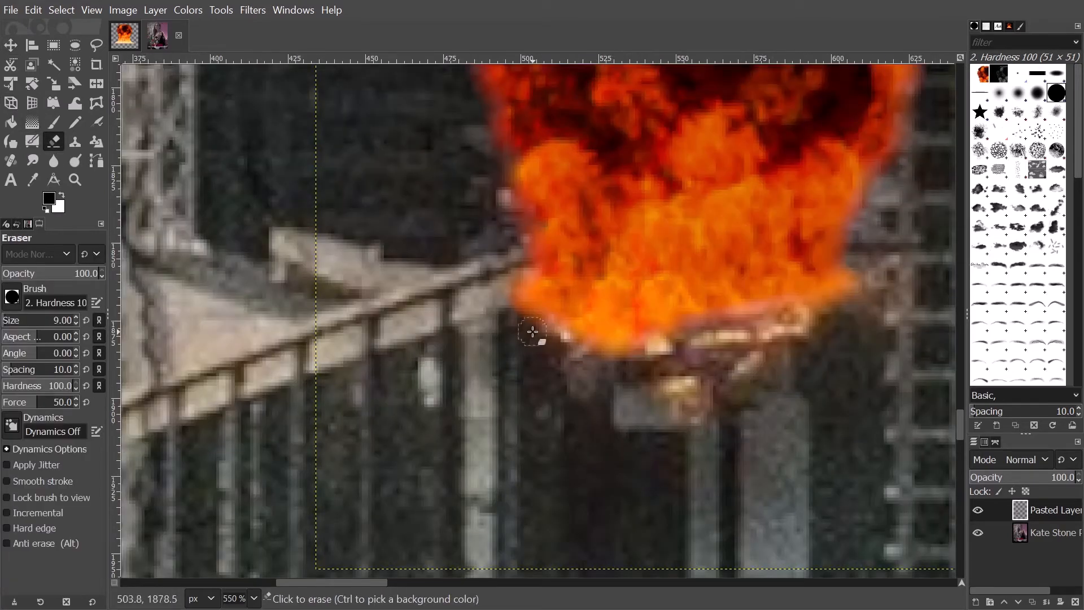
{"action": "left_click", "coordinate": [667, 354]}
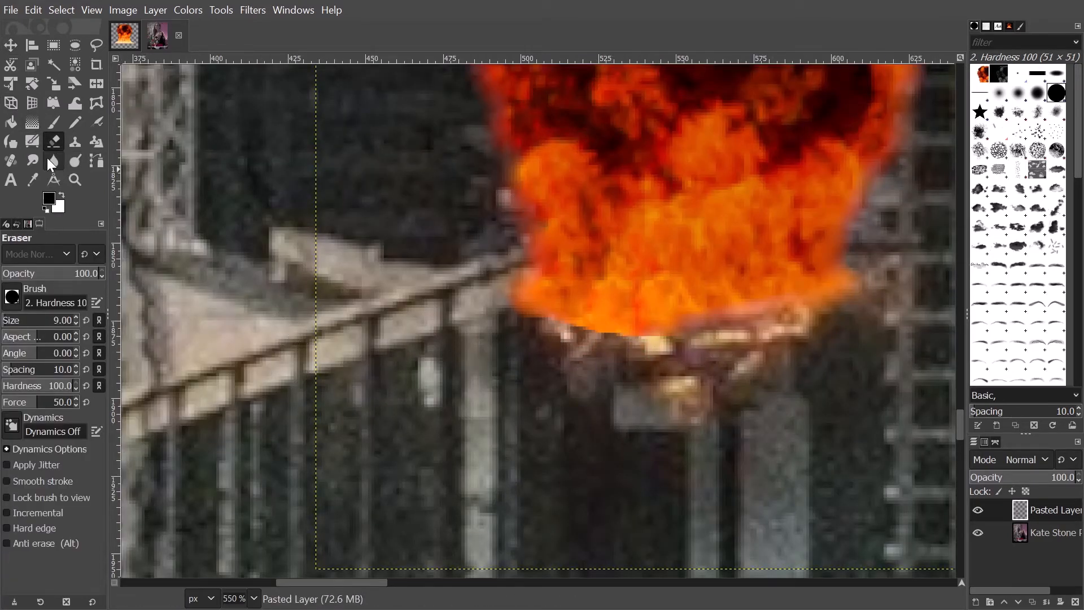
{"action": "left_click", "coordinate": [51, 161]}
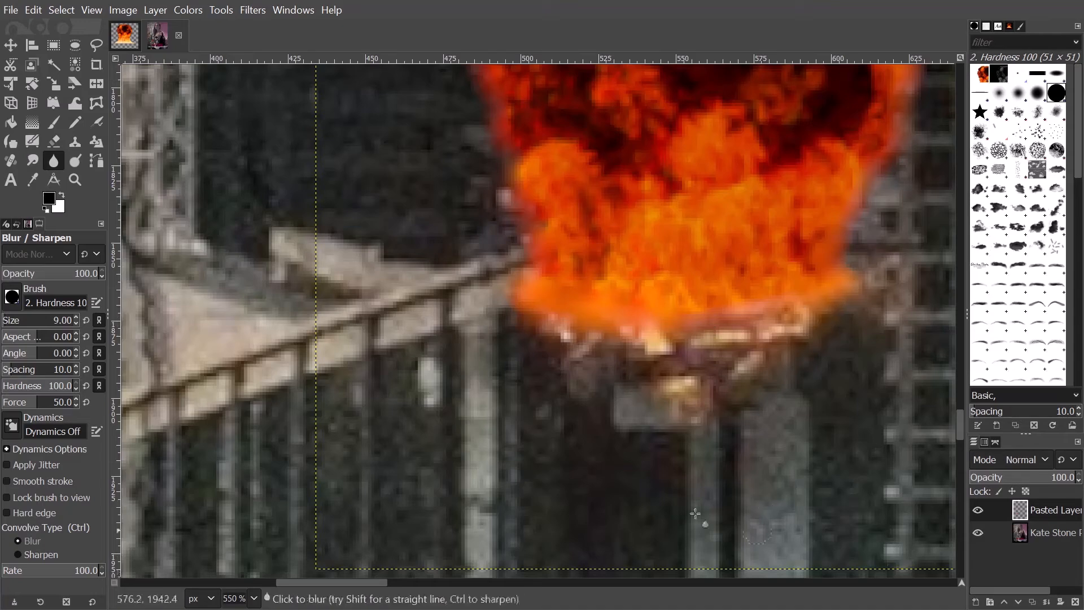
- Inspect the blurred fireball edges up close and make Pasted Layer the active layer
{"action": "scroll", "coordinate": [695, 512], "scroll_direction": "down", "scroll_amount": 5}
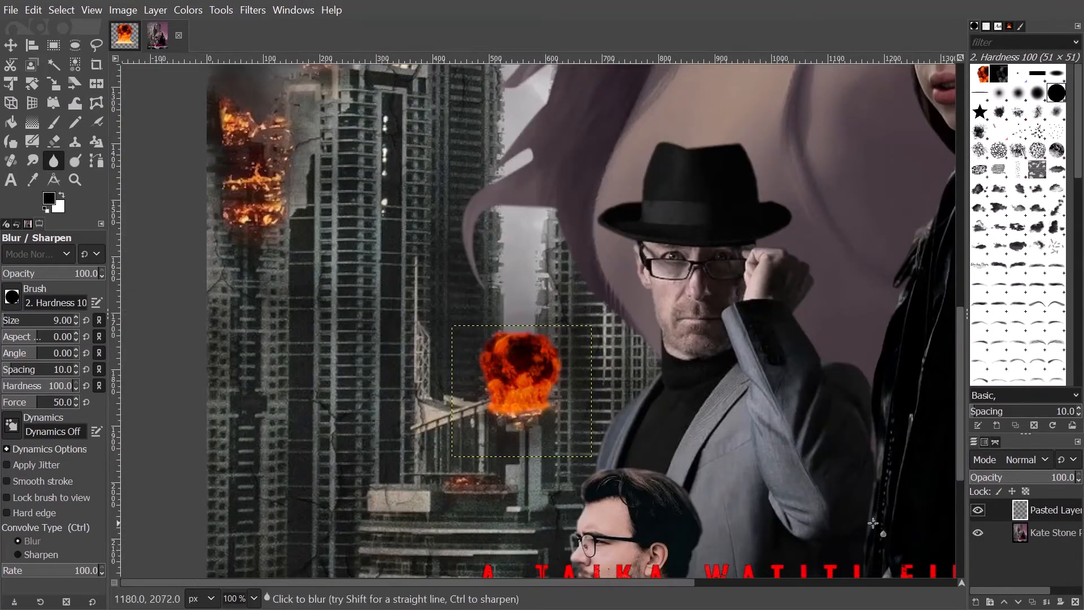
{"action": "scroll", "coordinate": [381, 402], "scroll_direction": "down", "scroll_amount": 3}
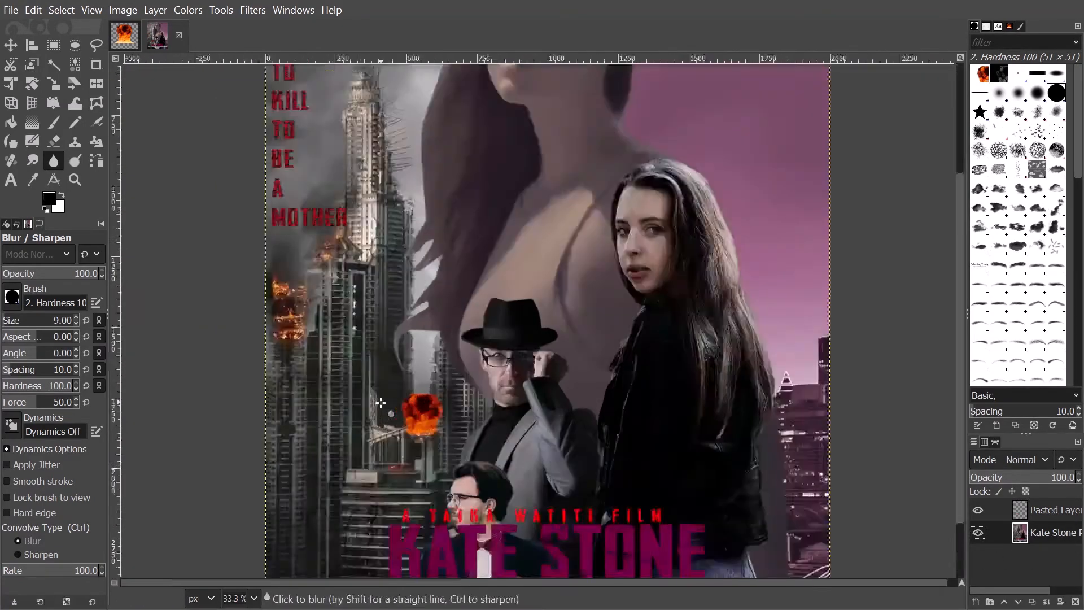
{"action": "scroll", "coordinate": [381, 402], "scroll_direction": "up", "scroll_amount": 5}
{"action": "scroll", "coordinate": [542, 333], "scroll_direction": "up", "scroll_amount": 3}
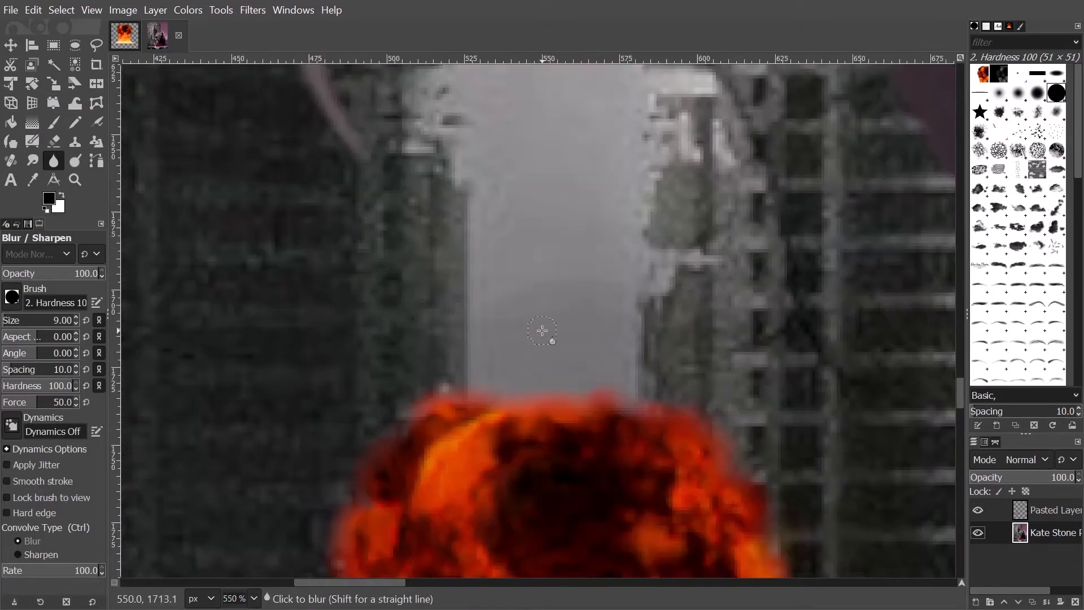
{"action": "scroll", "coordinate": [539, 330], "scroll_direction": "down", "scroll_amount": 5}
{"action": "scroll", "coordinate": [457, 382], "scroll_direction": "up", "scroll_amount": 3}
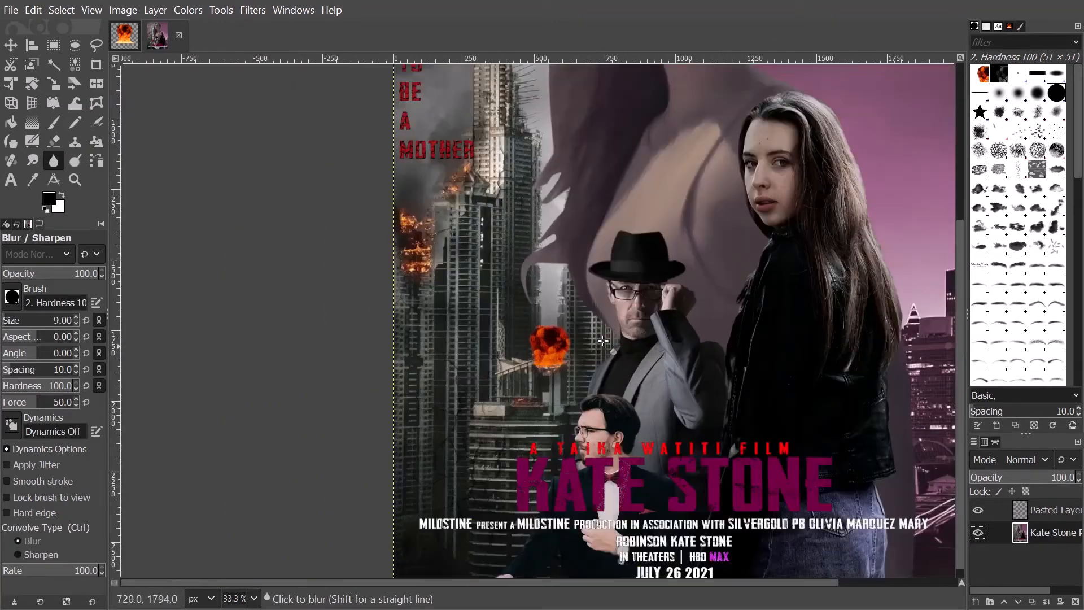
{"action": "left_click", "coordinate": [1045, 514]}
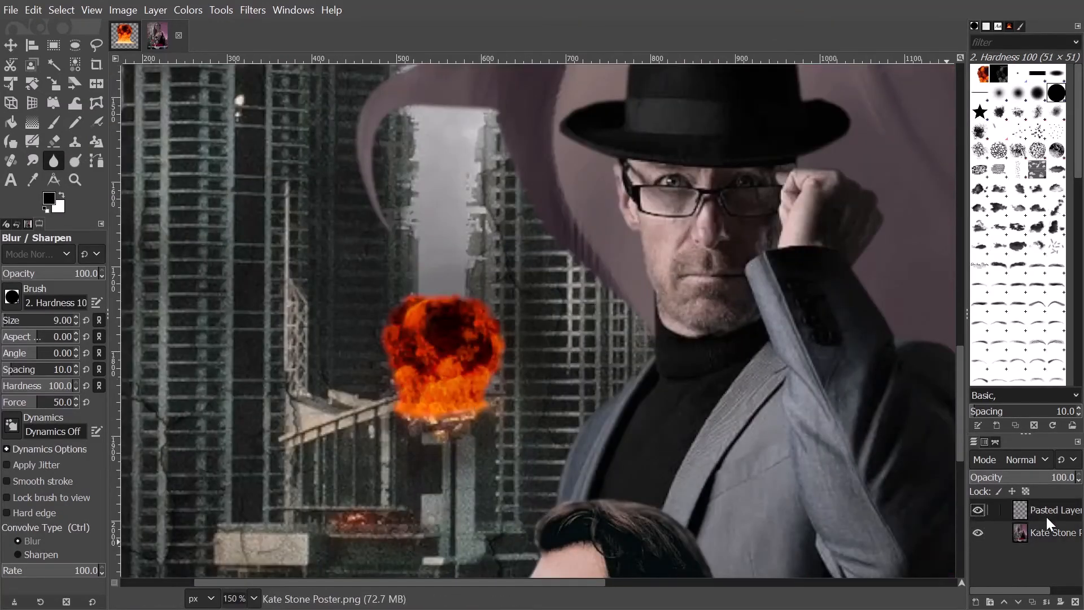
{"action": "scroll", "coordinate": [472, 359], "scroll_direction": "up", "scroll_amount": 2}
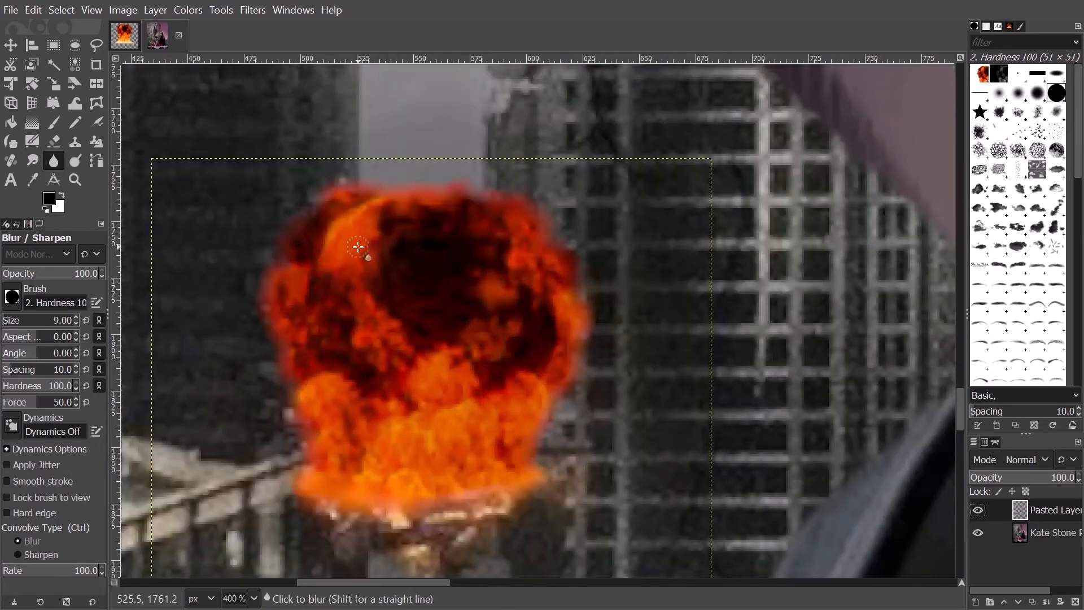
{"action": "scroll", "coordinate": [362, 245], "scroll_direction": "down", "scroll_amount": 2}
{"action": "left_click", "coordinate": [262, 2]}
{"action": "left_click", "coordinate": [261, 3]}
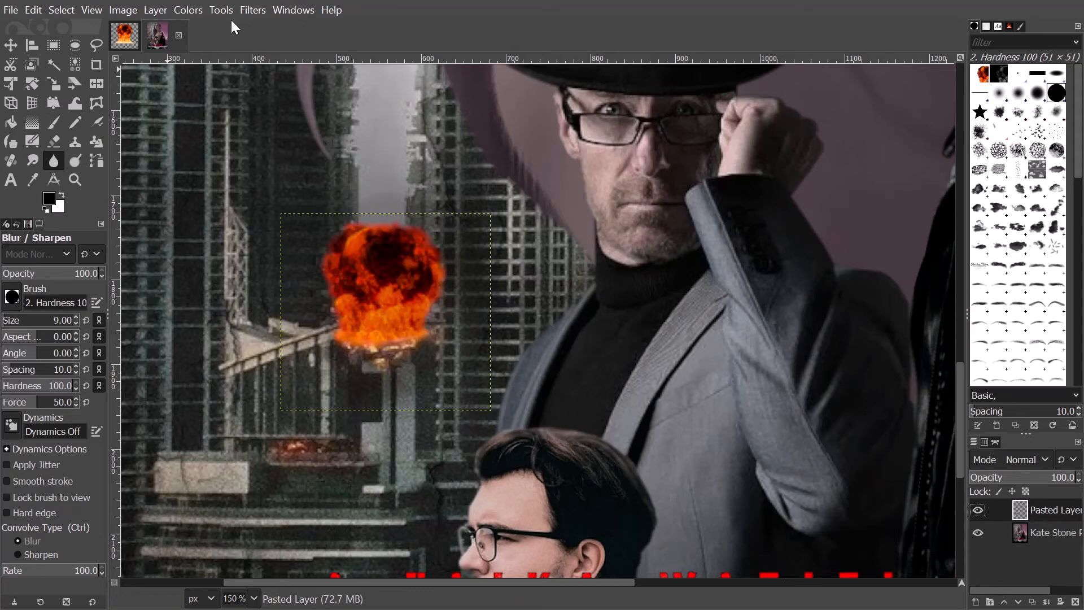
{"action": "left_click", "coordinate": [151, 13]}
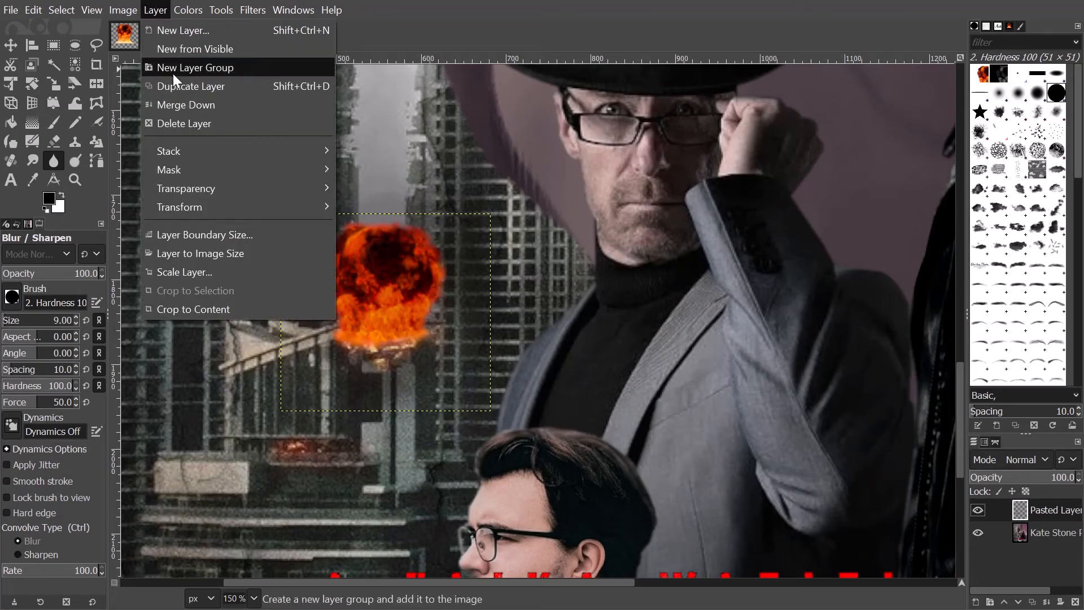
- Extend the explosion layer to image size and start a Bloom filter with Limit exposure on
{"action": "left_click", "coordinate": [223, 259]}
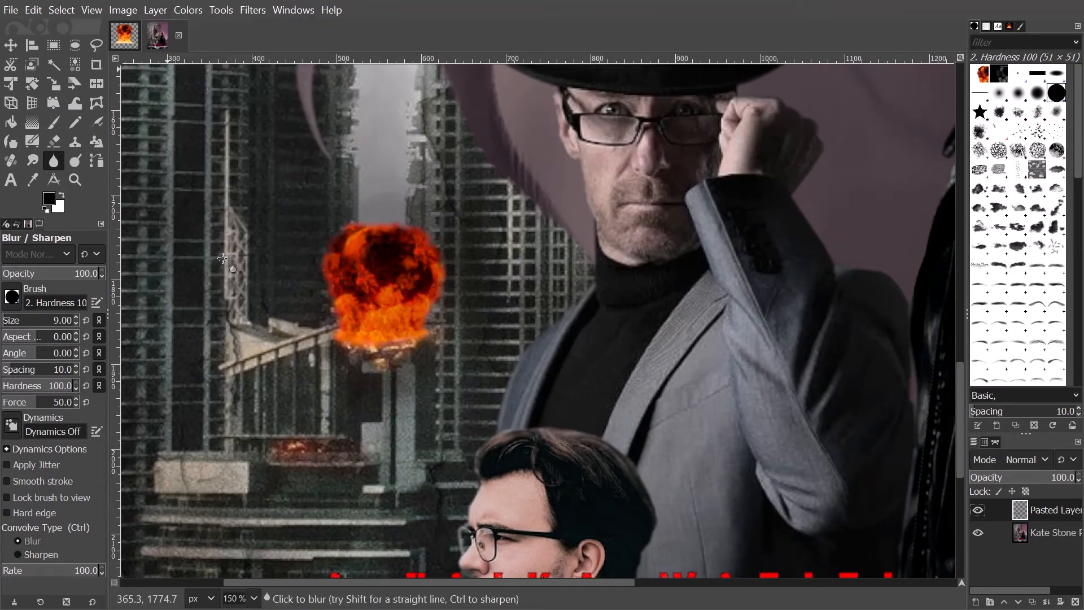
{"action": "left_click", "coordinate": [241, 8]}
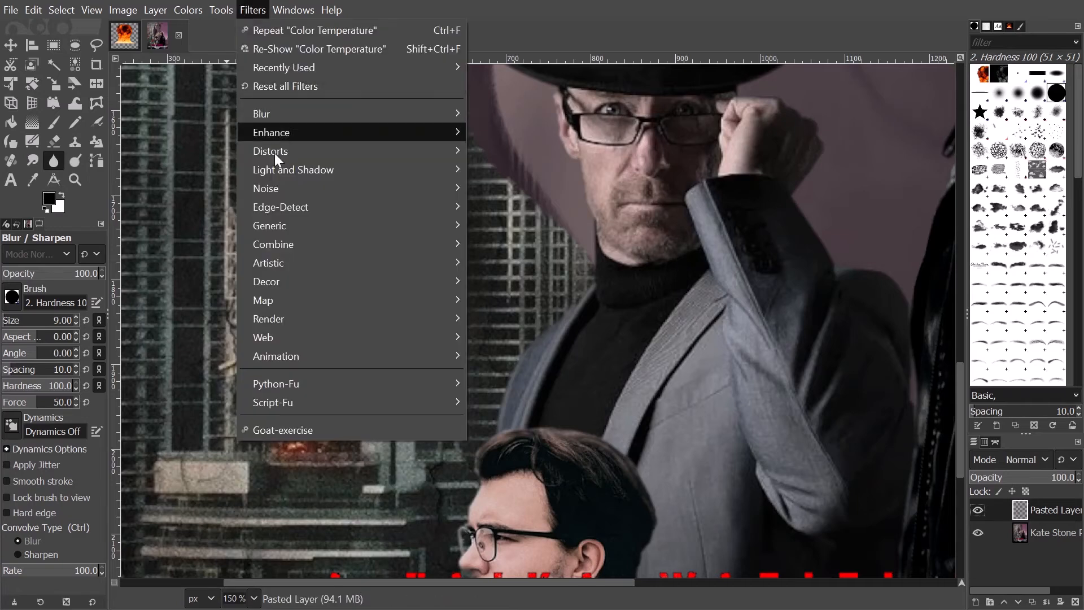
{"action": "mouse_move", "coordinate": [277, 167]}
{"action": "left_click", "coordinate": [525, 170]}
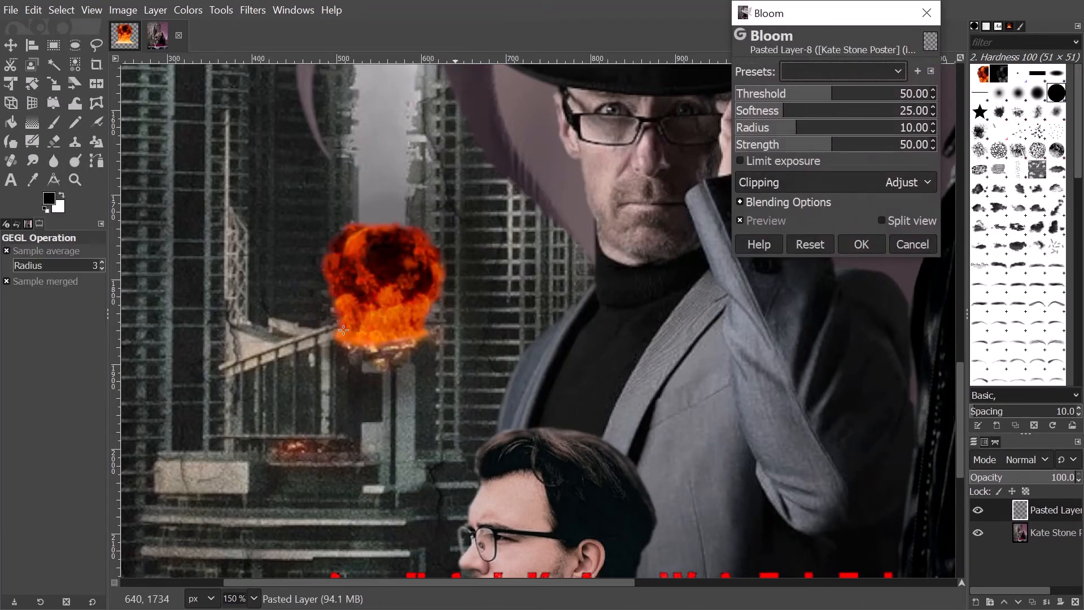
{"action": "left_click", "coordinate": [777, 161]}
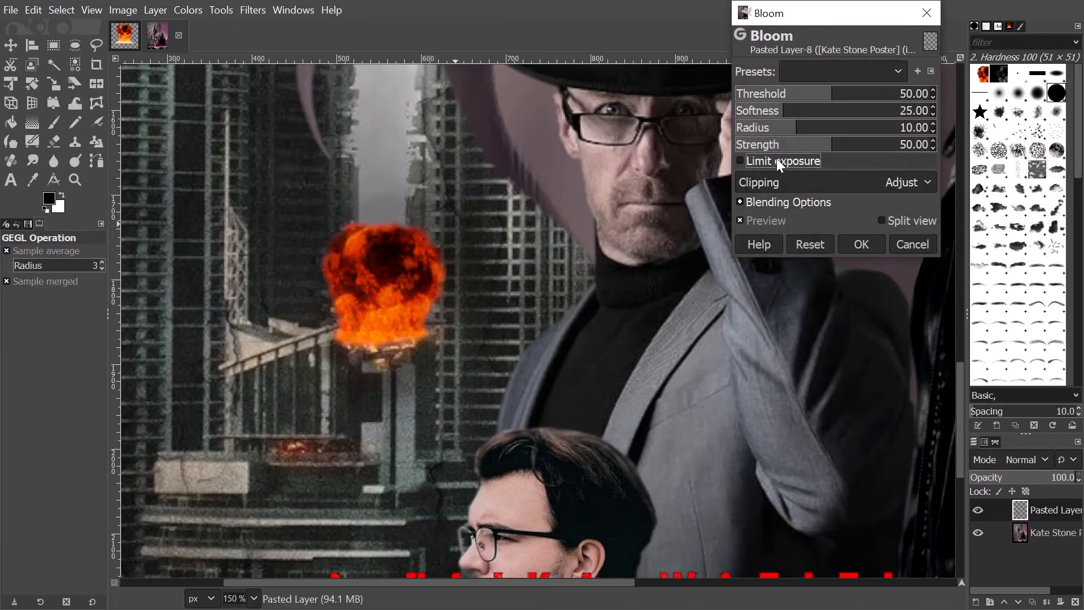
{"action": "scroll", "coordinate": [226, 401], "scroll_direction": "down", "scroll_amount": 4}
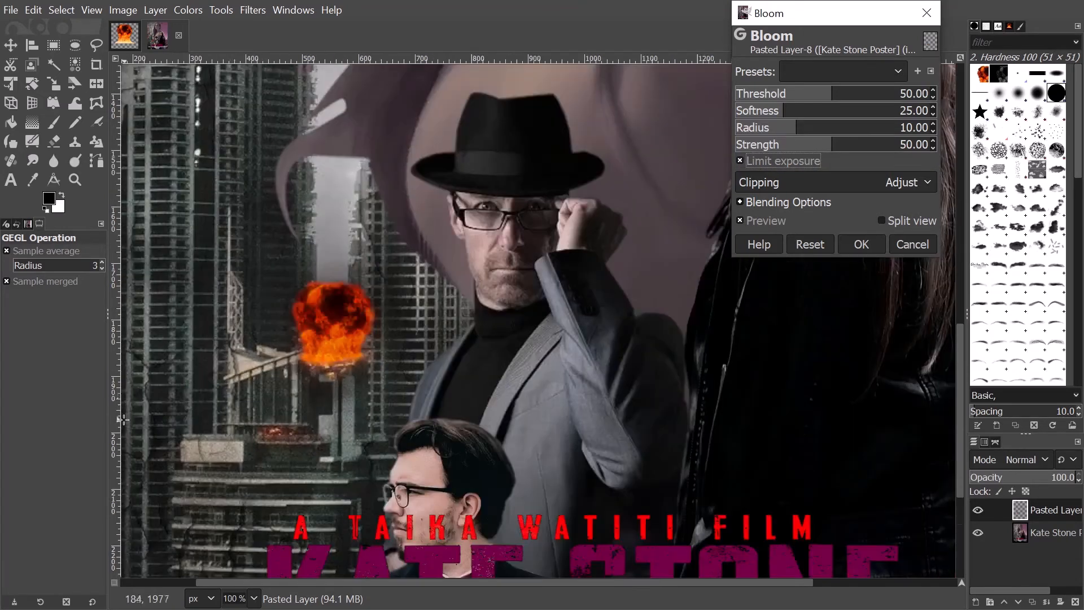
{"action": "scroll", "coordinate": [170, 412], "scroll_direction": "up", "scroll_amount": 3}
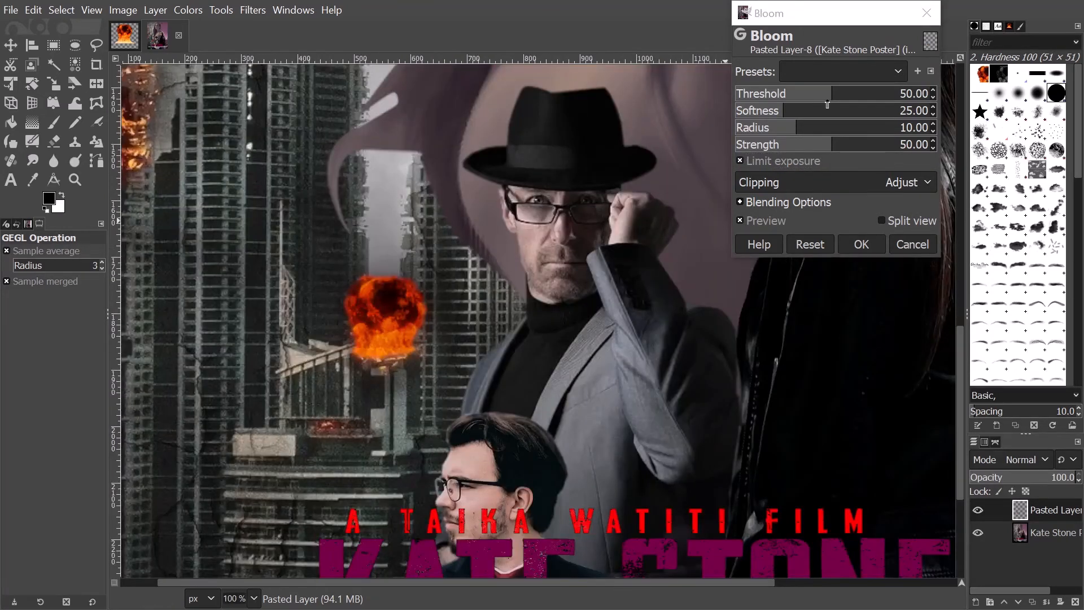
- Set Bloom Threshold 99.42, Radius 83.32, Strength 143.31 and Softness 88.66, and apply it
{"action": "left_click_drag", "start_coordinate": [828, 100], "coordinate": [877, 135]}
{"action": "left_click_drag", "start_coordinate": [875, 147], "coordinate": [928, 155]}
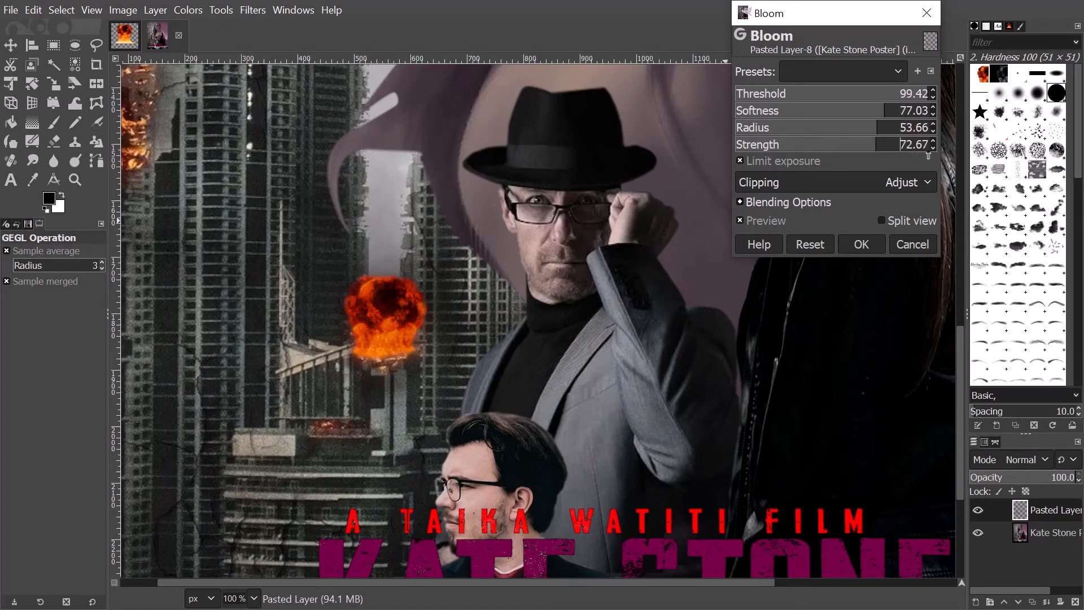
{"action": "scroll", "coordinate": [405, 338], "scroll_direction": "up", "scroll_amount": 2}
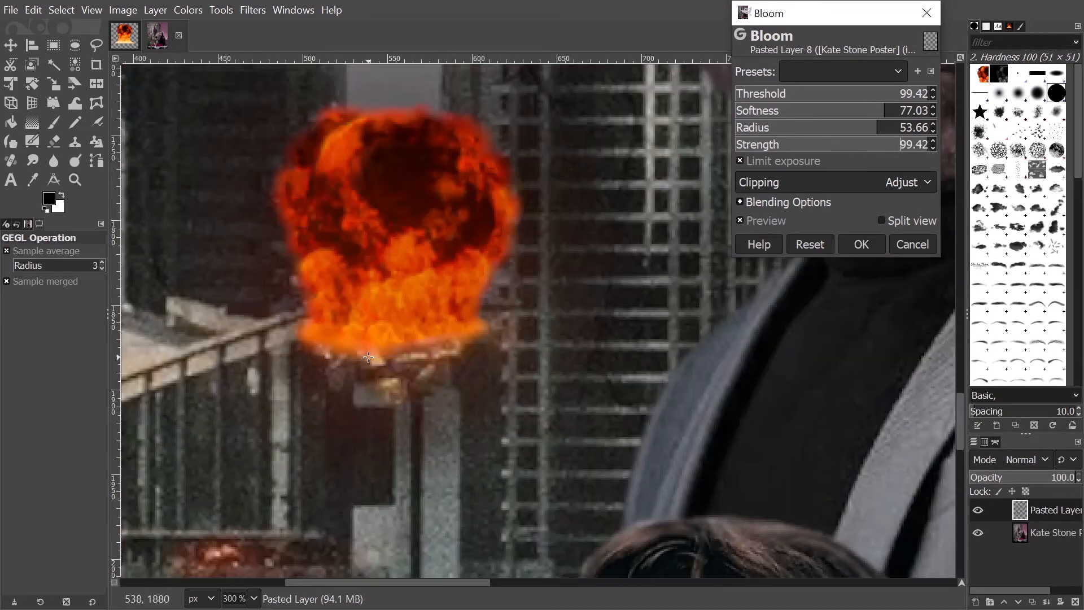
{"action": "scroll", "coordinate": [375, 375], "scroll_direction": "down", "scroll_amount": 3}
{"action": "scroll", "coordinate": [370, 395], "scroll_direction": "down", "scroll_amount": 1}
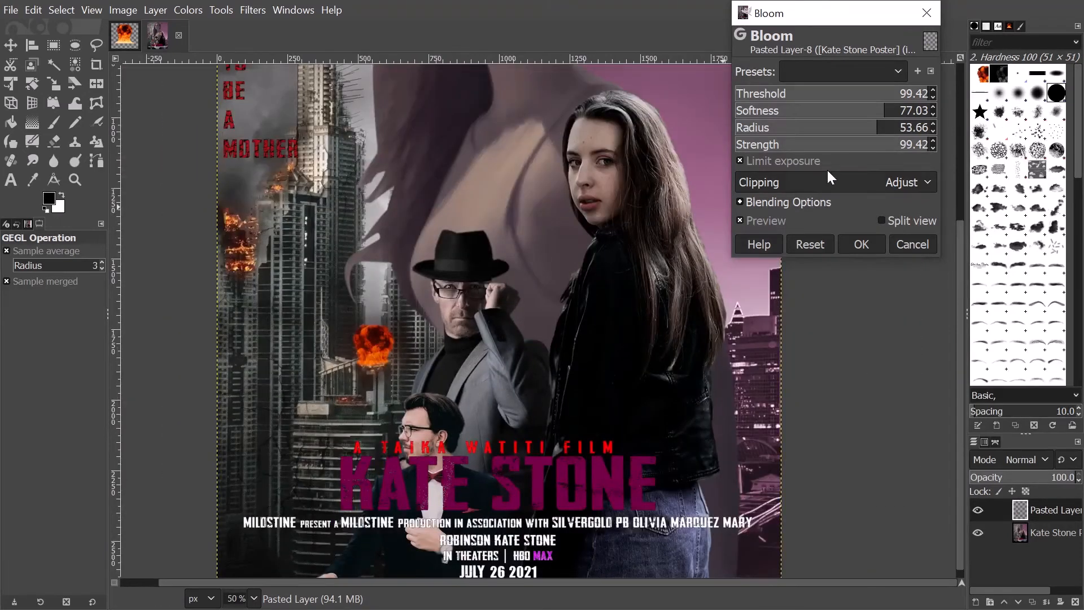
{"action": "left_click_drag", "start_coordinate": [894, 146], "coordinate": [1016, 148]}
{"action": "left_click_drag", "start_coordinate": [891, 129], "coordinate": [912, 131]}
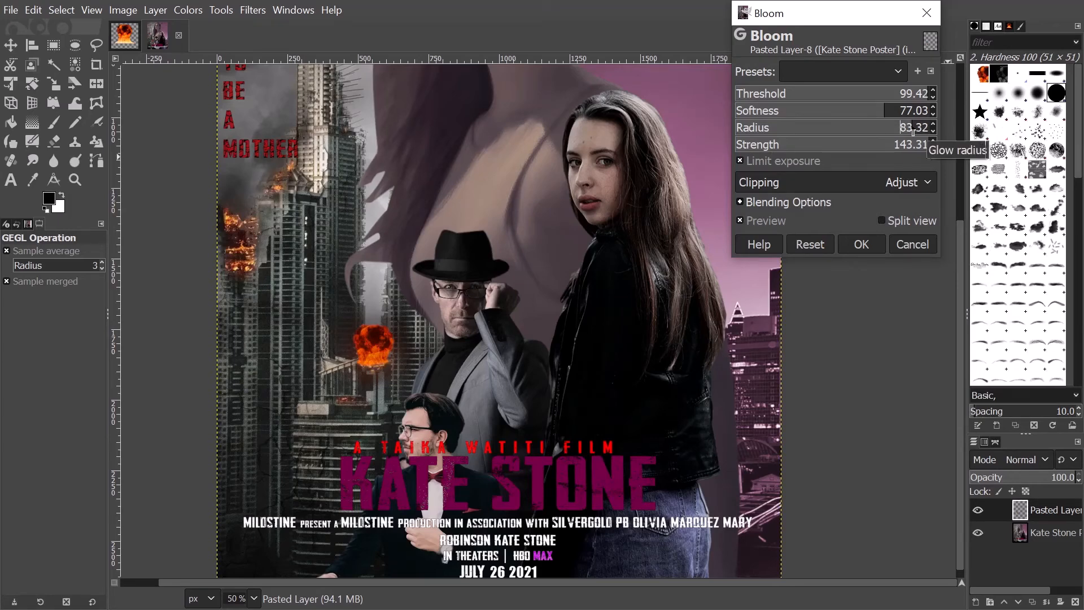
{"action": "left_click", "coordinate": [906, 111]}
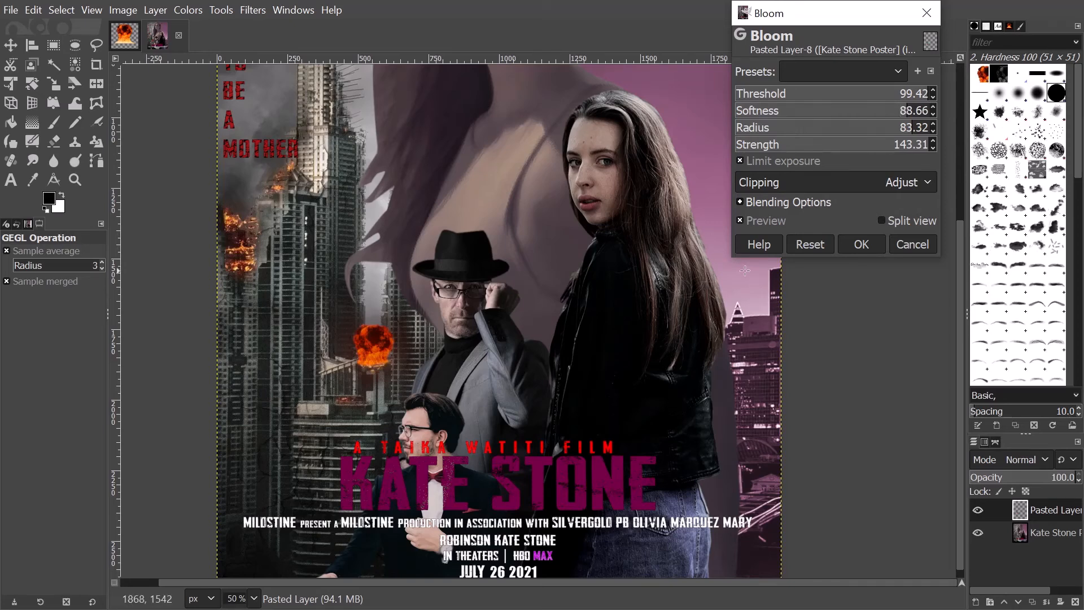
{"action": "left_click", "coordinate": [860, 243]}
{"action": "scroll", "coordinate": [450, 430], "scroll_direction": "down", "scroll_amount": 1, "text": "ctrl"}
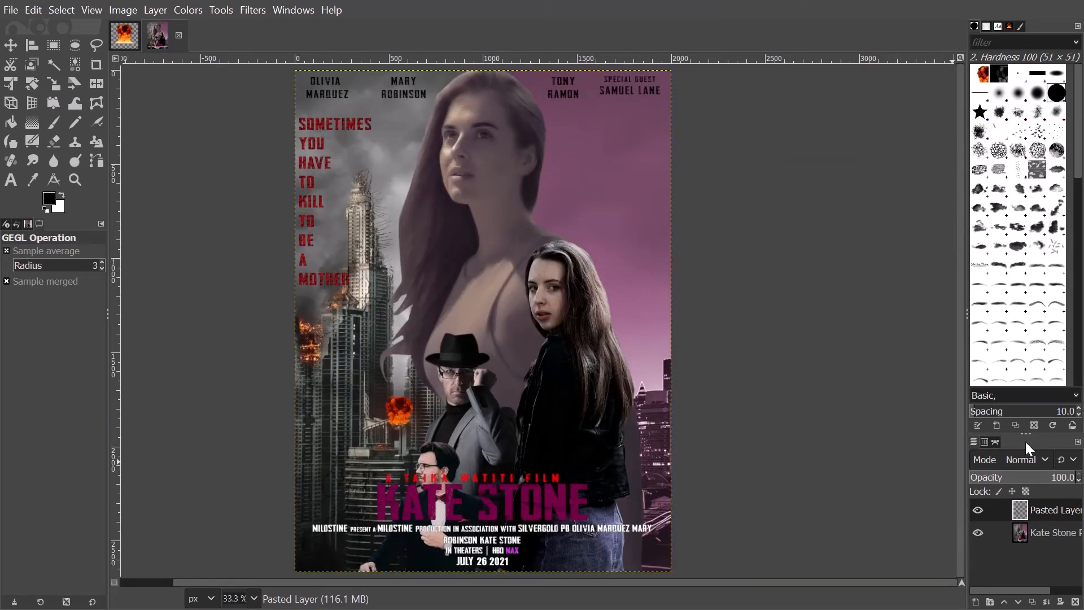
- Set the Pasted Layer's blend mode to Soft light and zoom in on the blended fireball
{"action": "left_click", "coordinate": [1040, 459]}
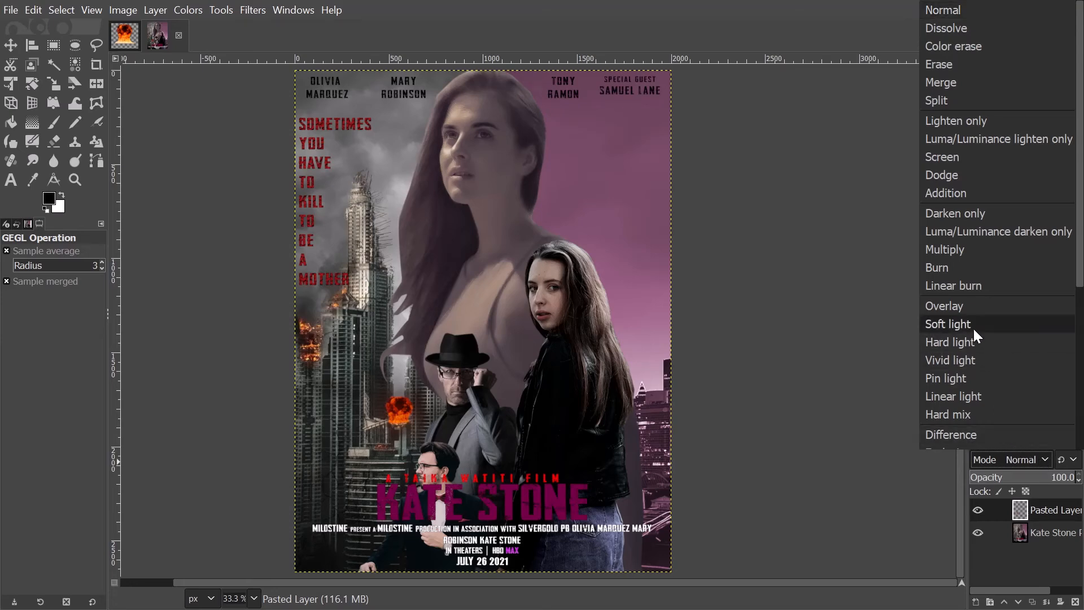
{"action": "left_click", "coordinate": [973, 327]}
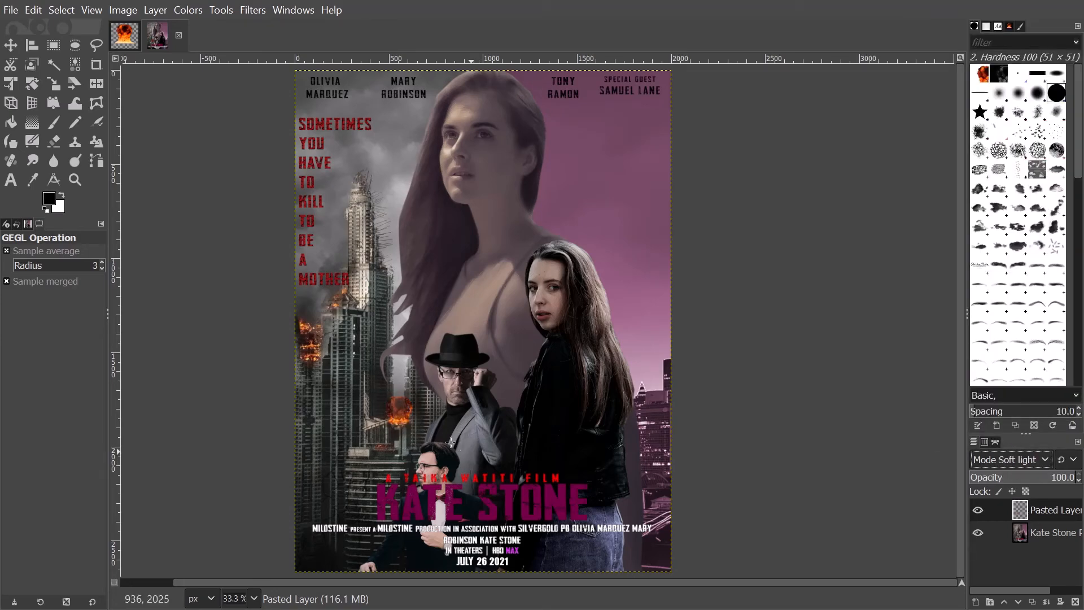
{"action": "key", "text": "2"}
{"action": "scroll", "coordinate": [413, 420], "scroll_direction": "down", "scroll_amount": 5, "text": "ctrl"}
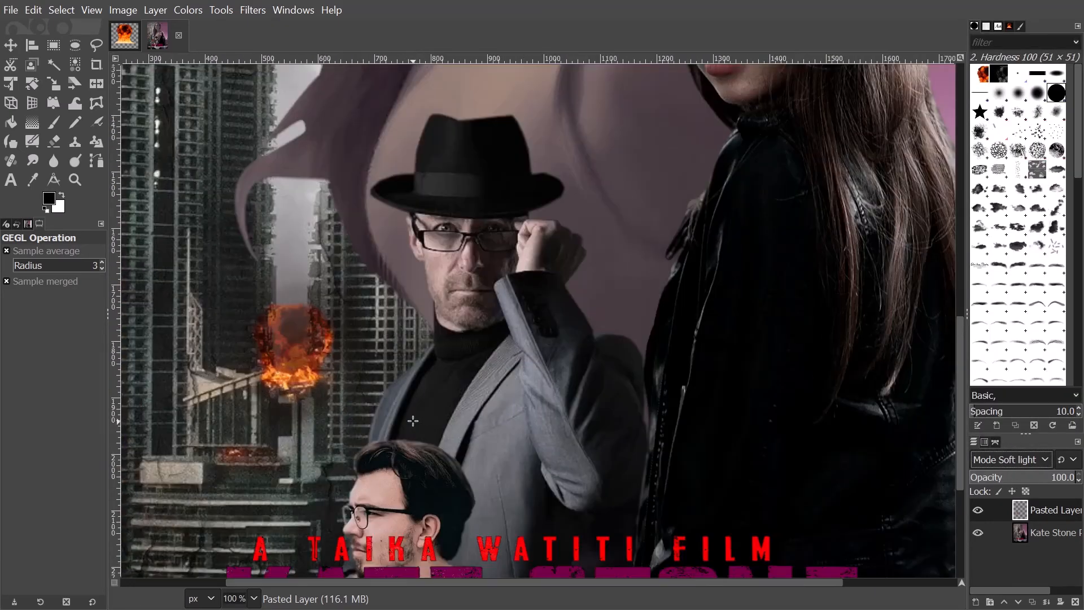
{"action": "scroll", "coordinate": [392, 397], "scroll_direction": "up", "scroll_amount": 7, "text": "ctrl"}
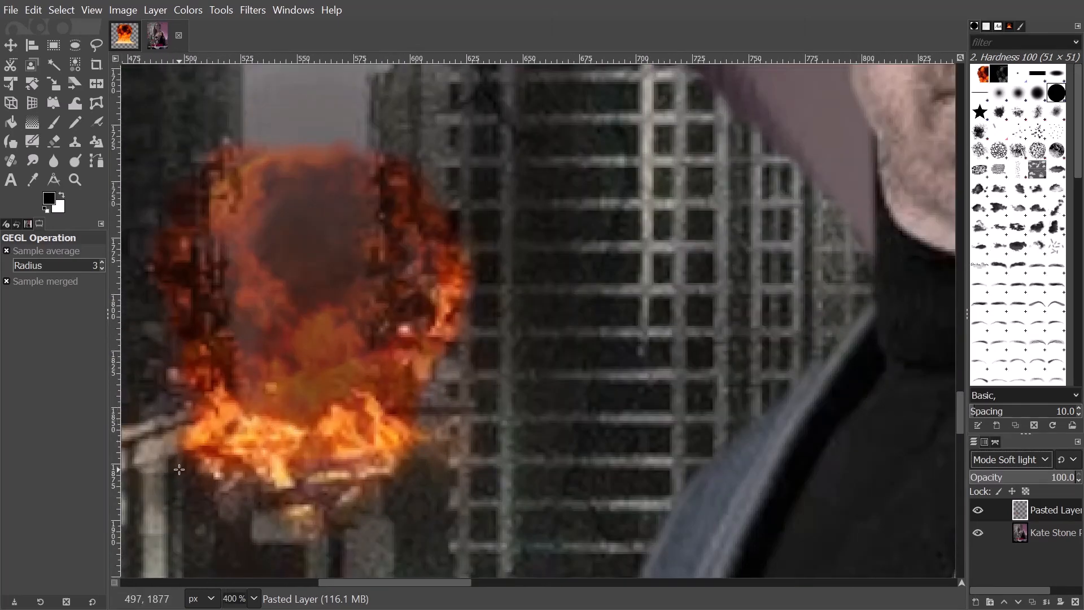
{"action": "left_click_drag", "start_coordinate": [281, 457], "coordinate": [382, 451]}
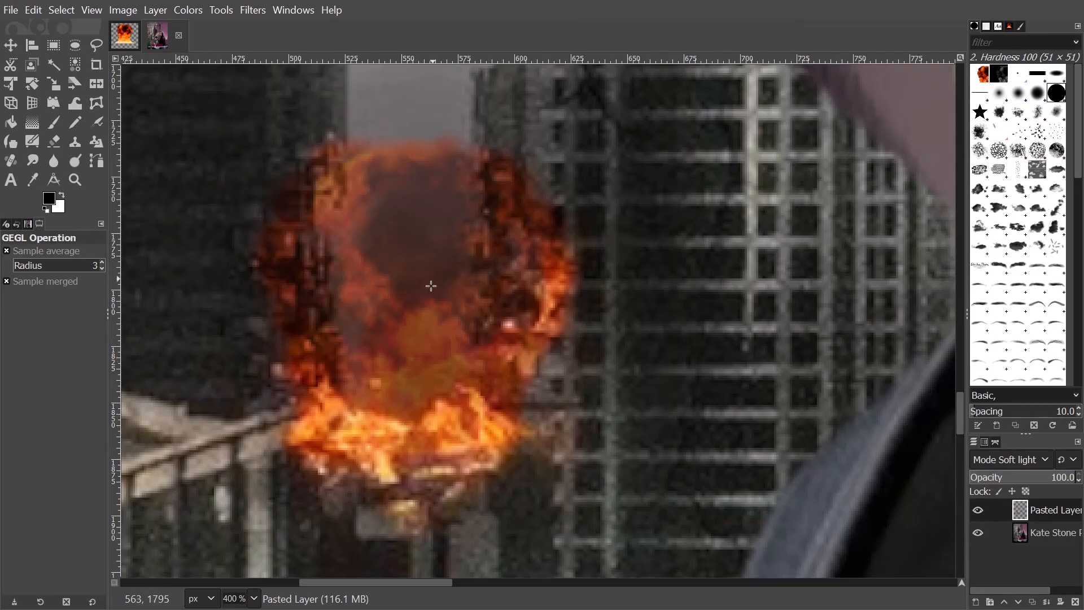
{"action": "scroll", "coordinate": [412, 345], "scroll_direction": "down", "scroll_amount": 3, "text": "ctrl"}
{"action": "scroll", "coordinate": [343, 413], "scroll_direction": "down", "scroll_amount": 4, "text": "ctrl"}
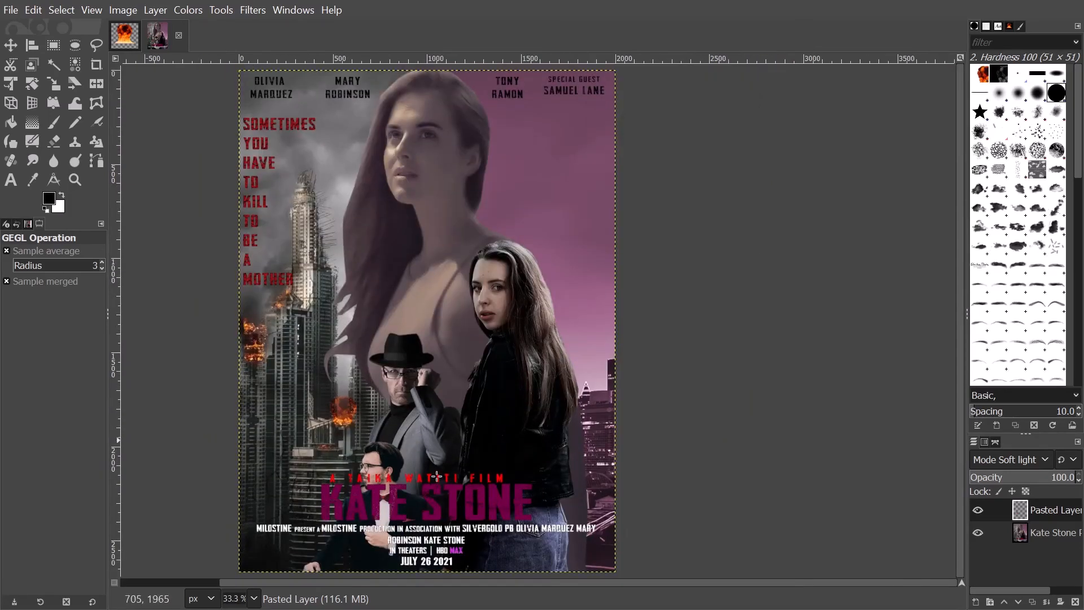
{"action": "left_click_drag", "start_coordinate": [622, 583], "coordinate": [522, 583]}
{"action": "left_click", "coordinate": [1064, 539]}
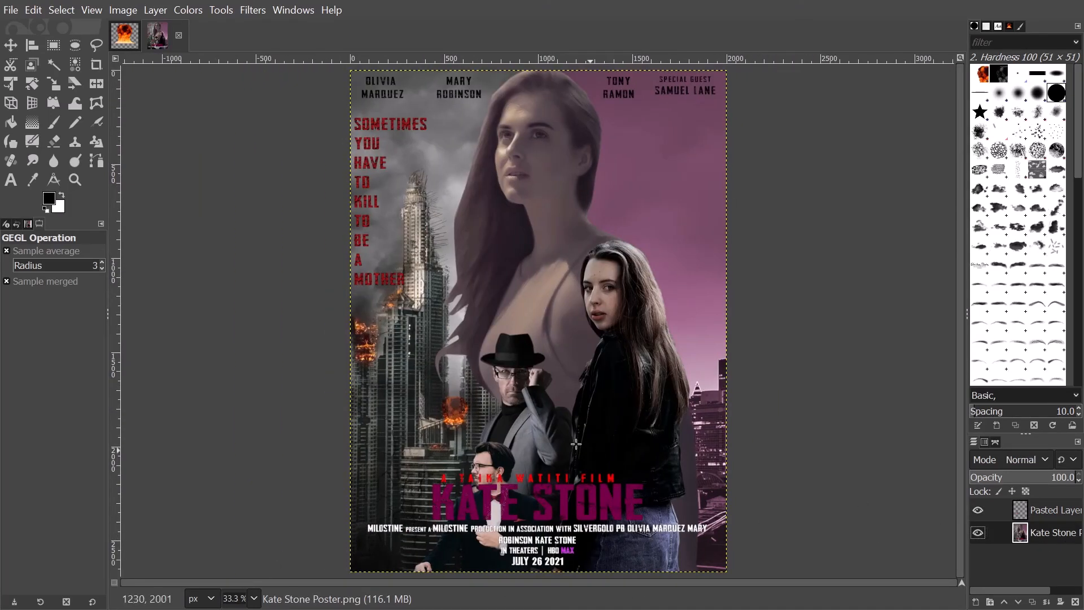